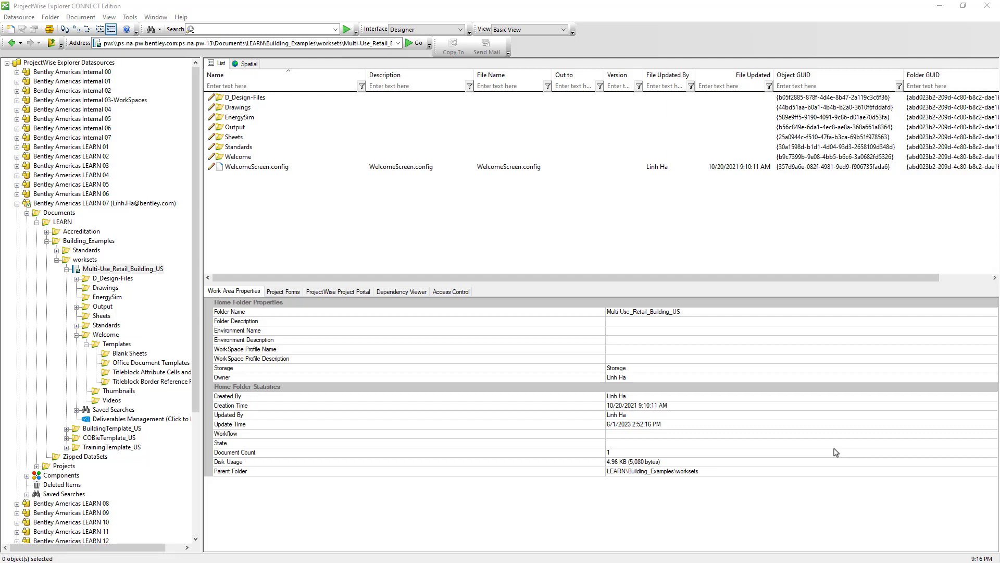
Create a document set in the Multi-Use_Retail_Building_US folder named "ReadMe First" with the description "For New Project Team Members".
click(127, 268)
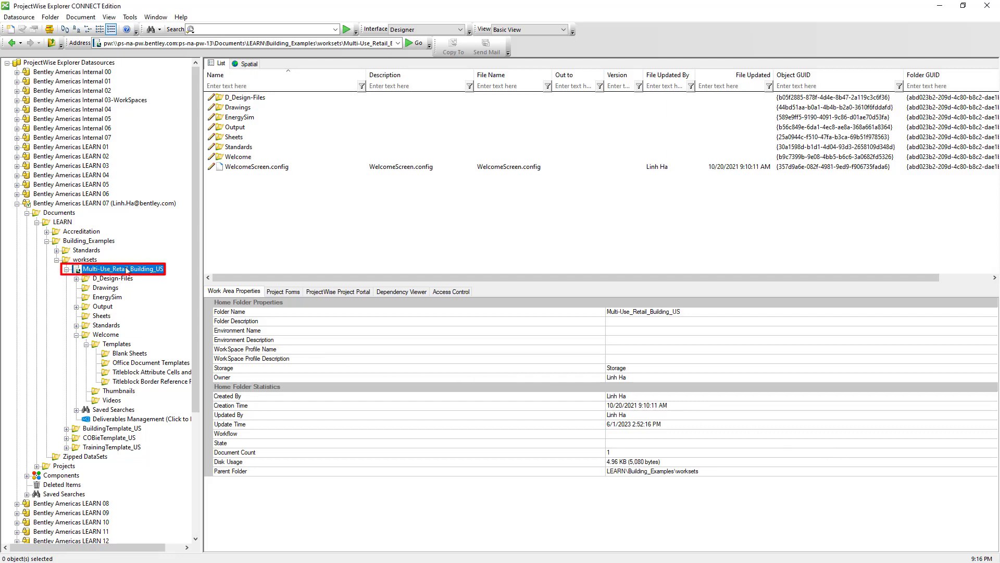
right_click(354, 240)
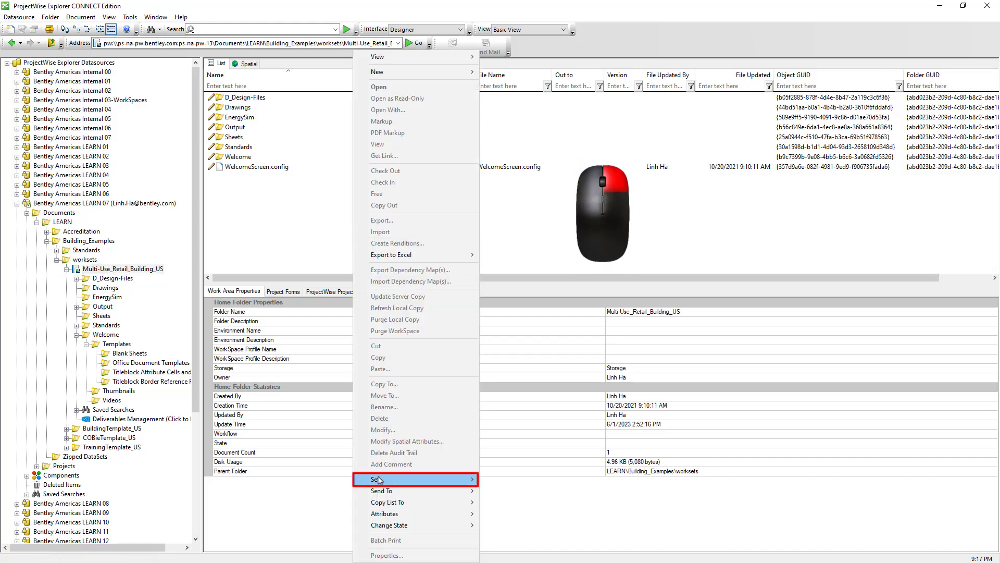
mouse_move(379, 479)
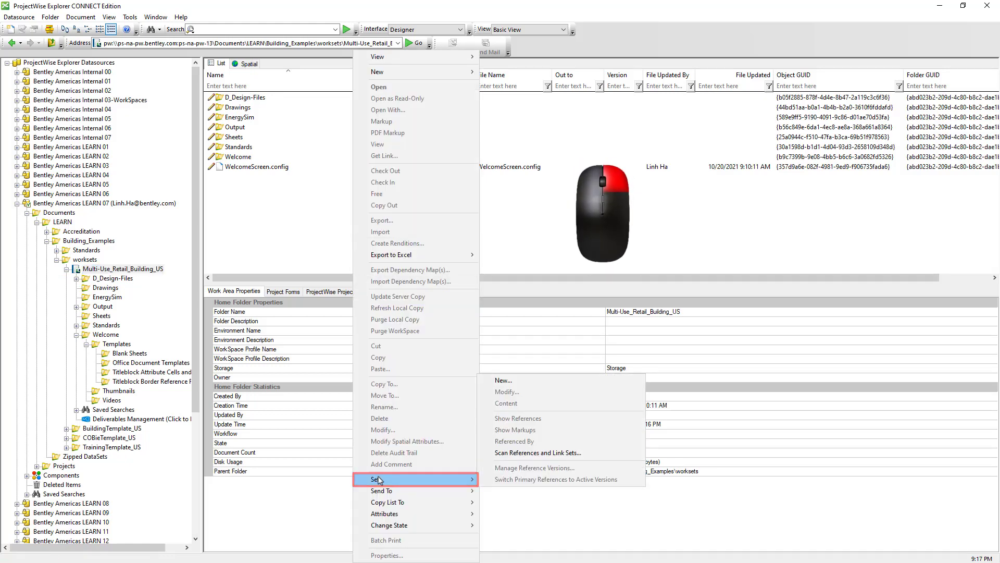
click(517, 386)
text(ReadMe)
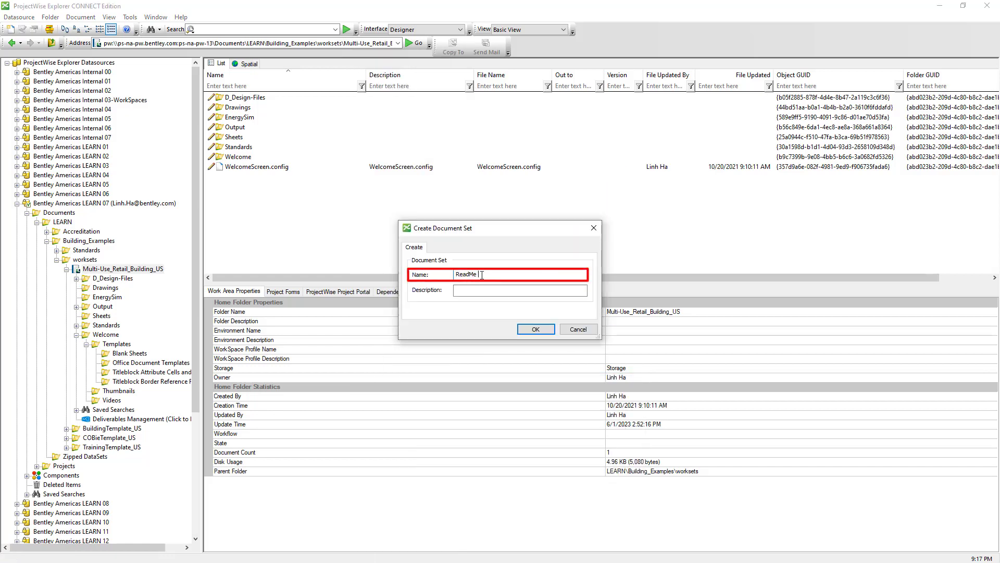
text( First)
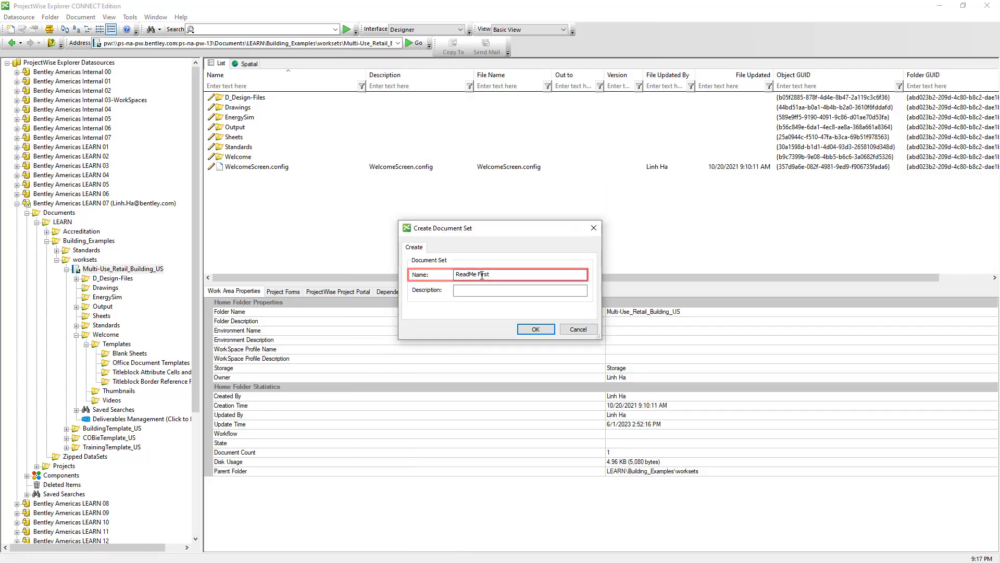
key(Tab)
text(For New Project Team)
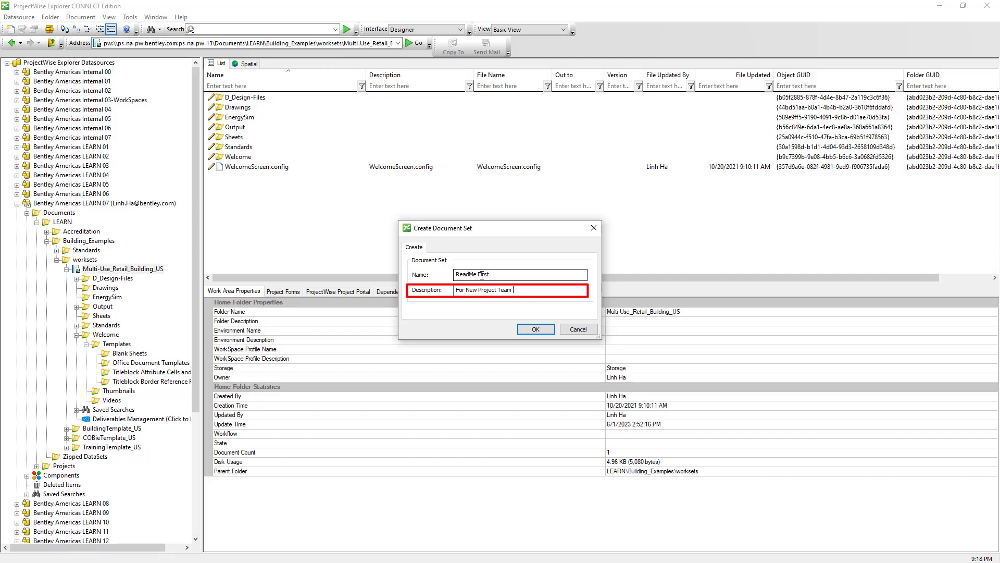
key(Return)
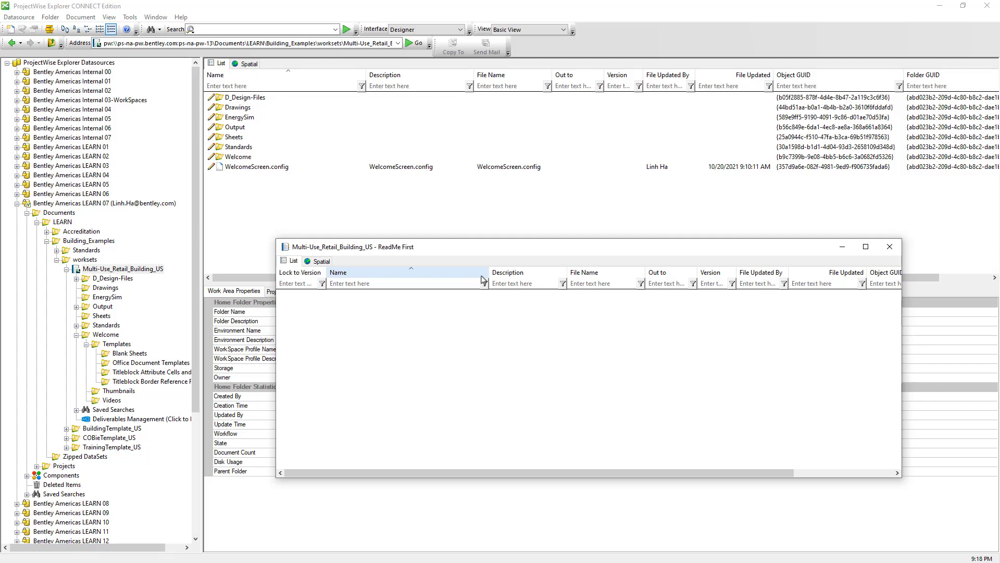
Add MATERIALS.xlsx and Project Information Webpage.docx from Office Document Templates, plus Civil Titleblock_ANSI D.dgn from the titleblock border reference folder, to the set.
click(137, 364)
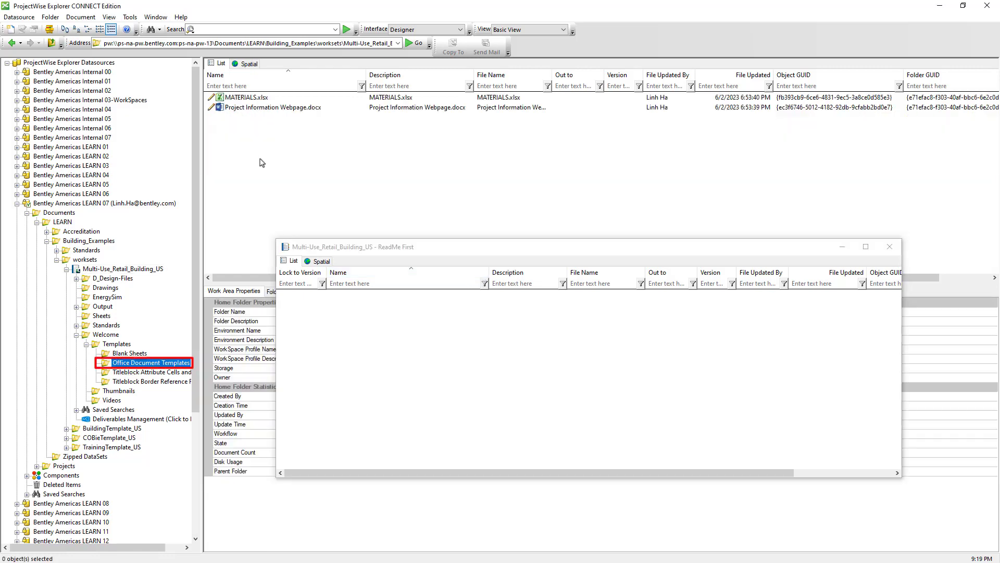
drag(260, 158, 346, 324)
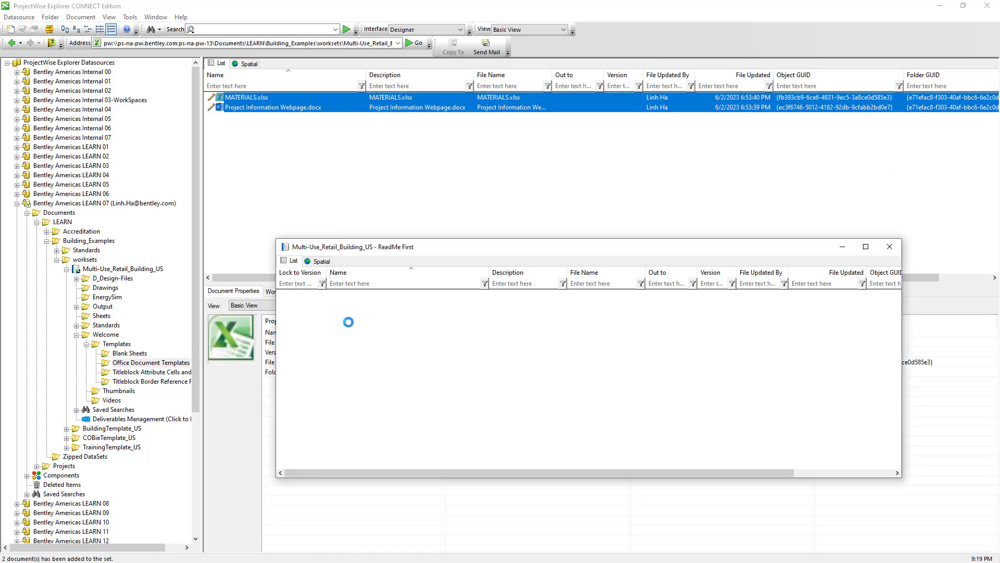
click(148, 383)
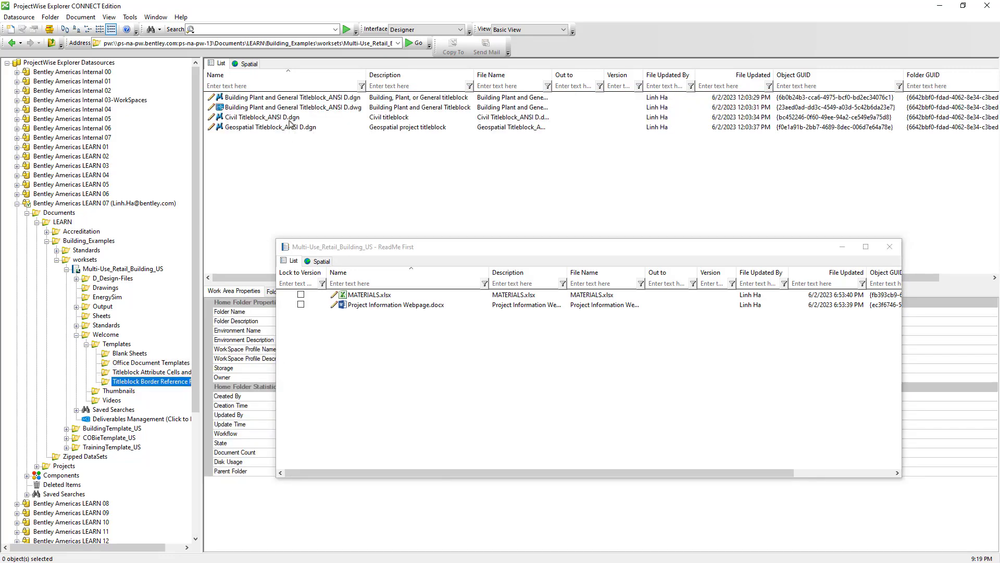
drag(292, 125, 328, 340)
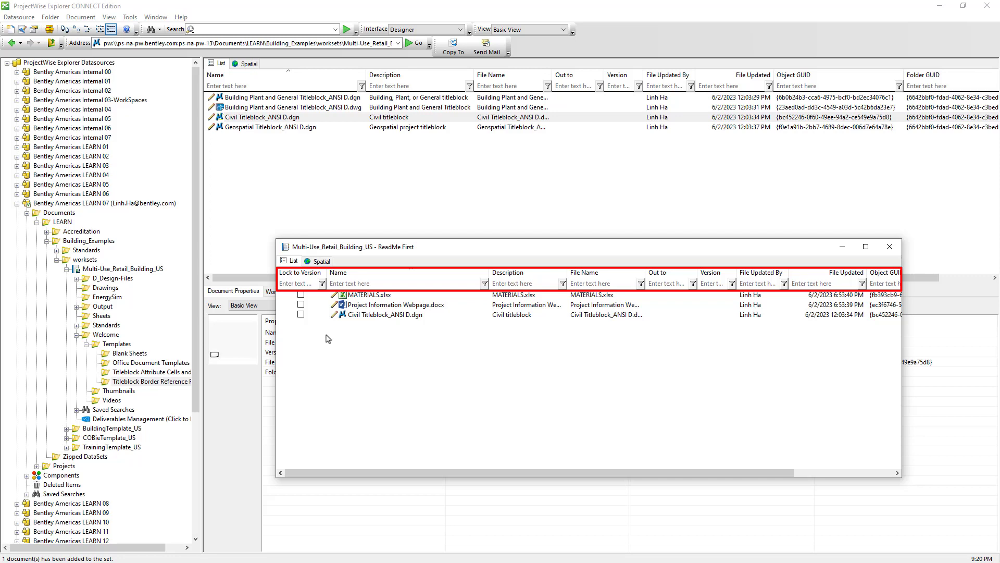
Filter the set's documents by the name "materials" and clear the filter again.
click(353, 284)
text(materials)
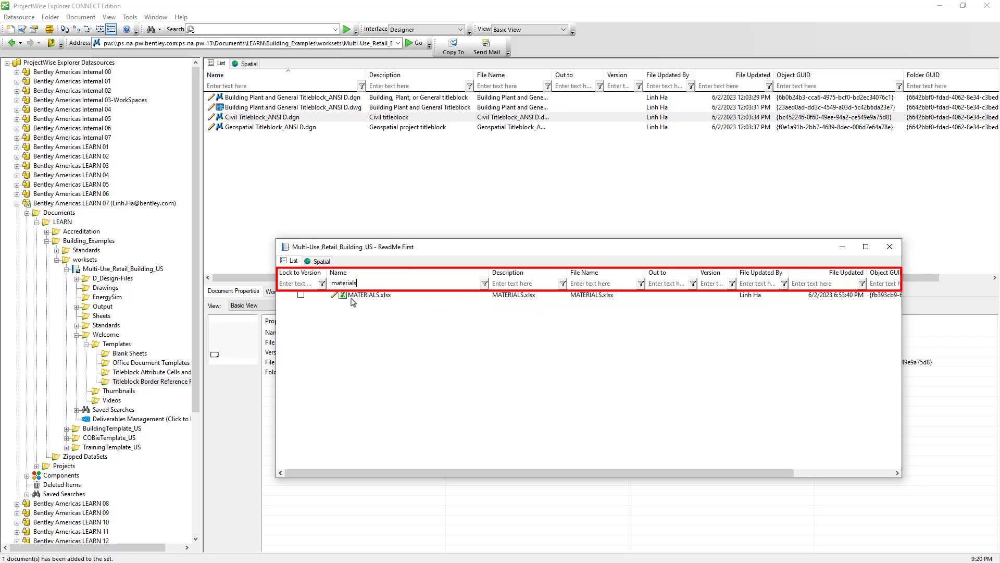
key(ctrl+a)
key(BackSpace)
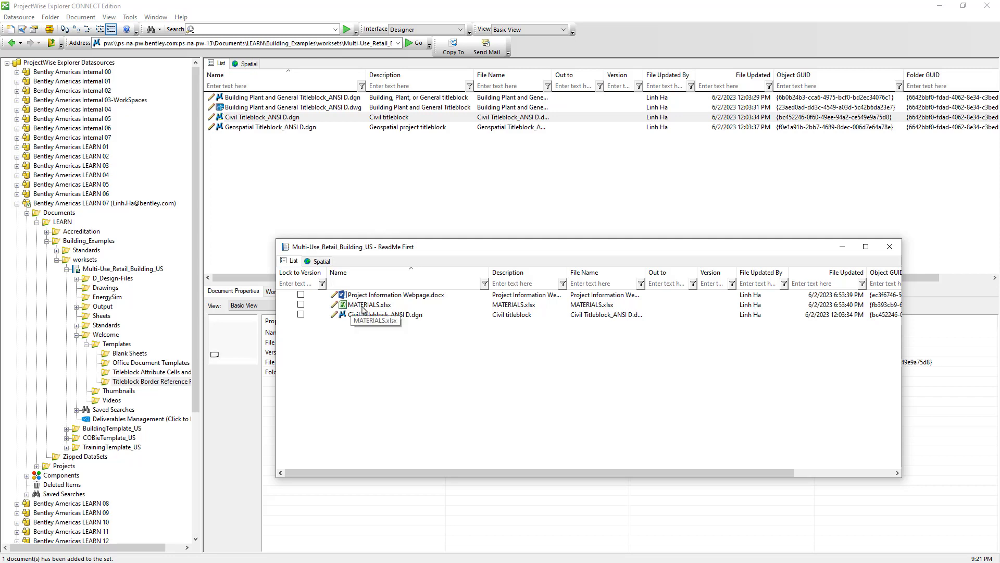
Lock MATERIALS.xlsx to its current version in the ReadMe First set.
click(315, 306)
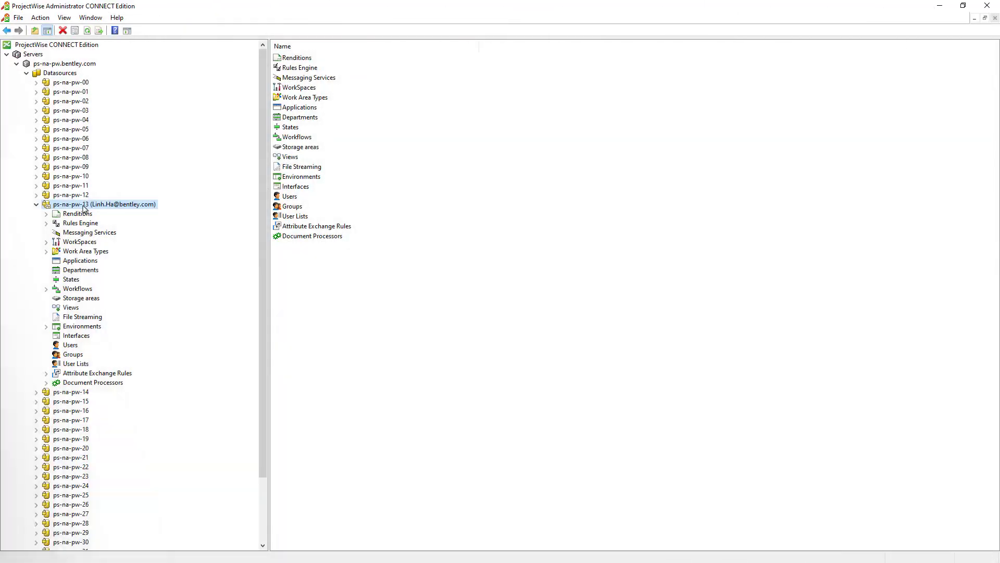
Switch to ProjectWise Administrator and examine the settings in the ps-na-pw-13 datasource's properties.
right_click(83, 207)
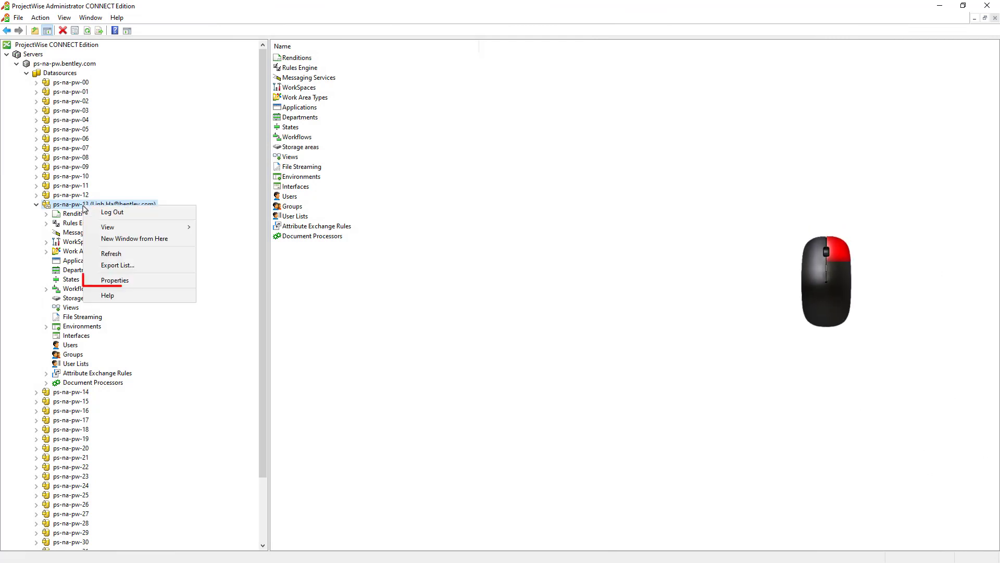
click(115, 284)
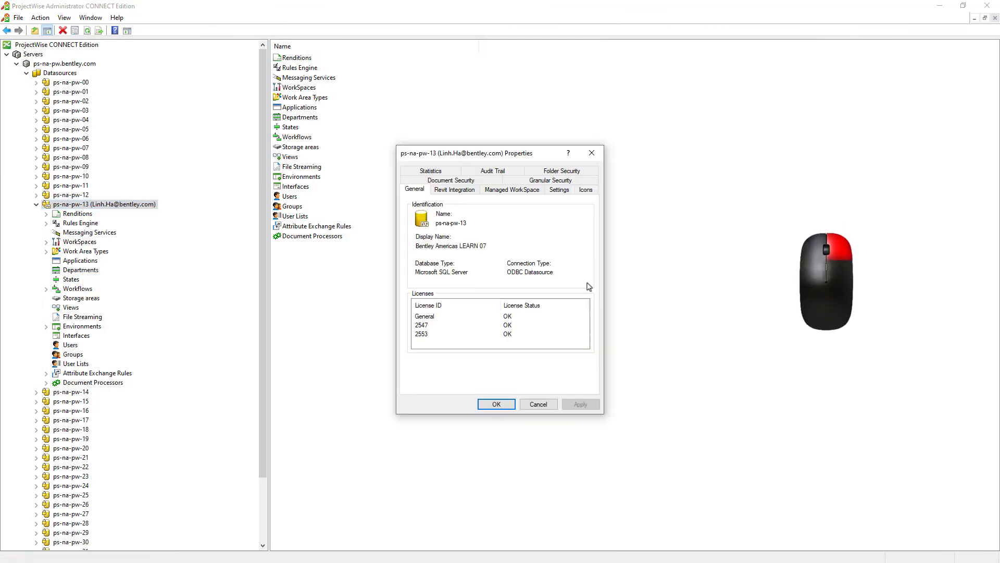
click(559, 189)
drag(584, 232, 586, 292)
click(527, 284)
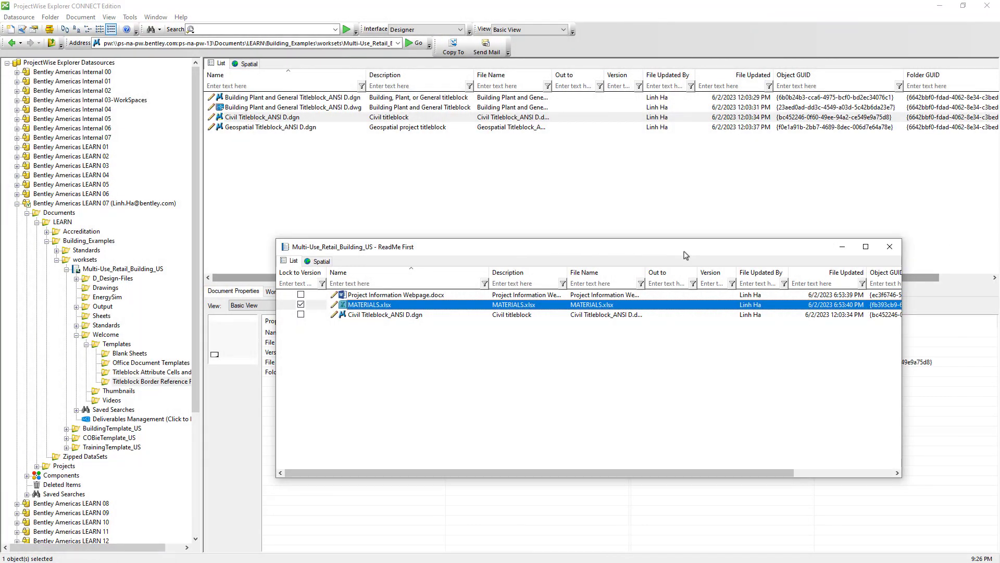
Close and reopen the ReadMe First set in ProjectWise Explorer, and check the versions of Project Information Webpage.docx and MATERIALS.xlsx.
click(889, 247)
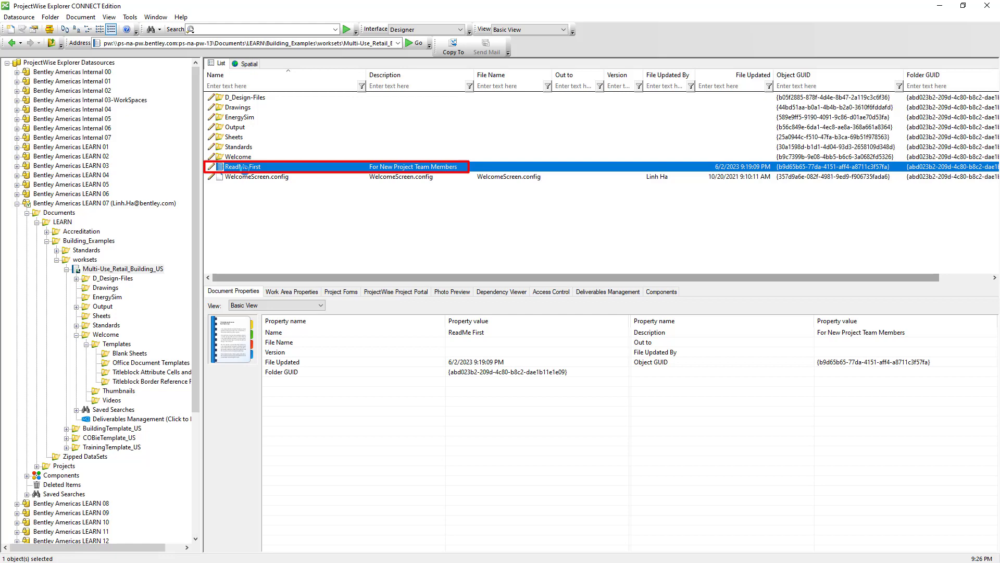
double_click(243, 166)
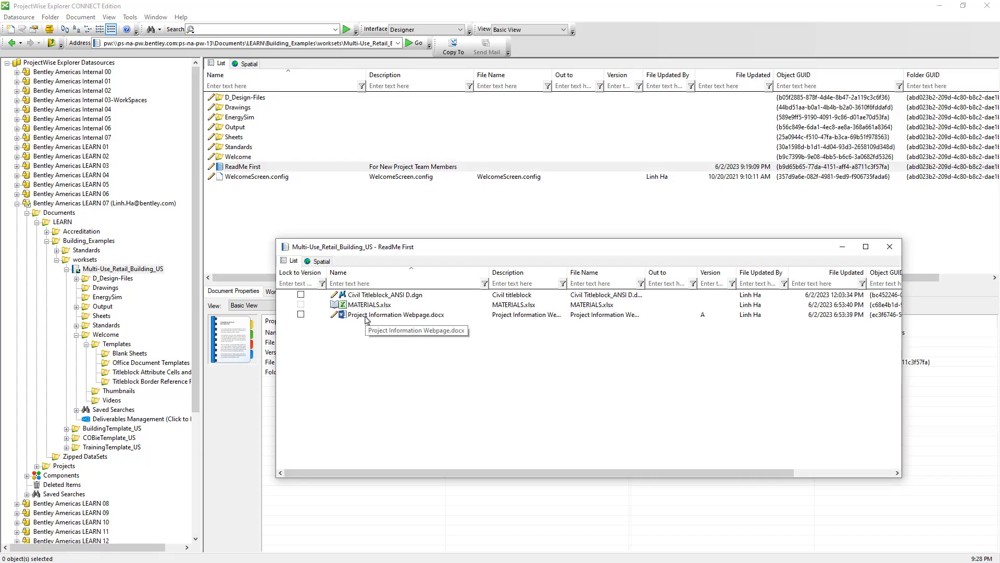
click(366, 315)
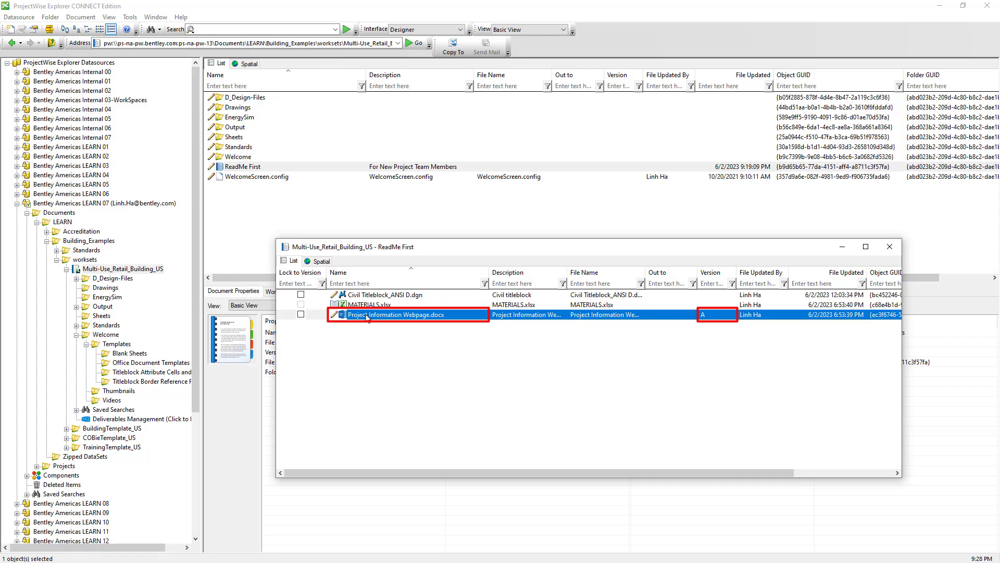
click(362, 305)
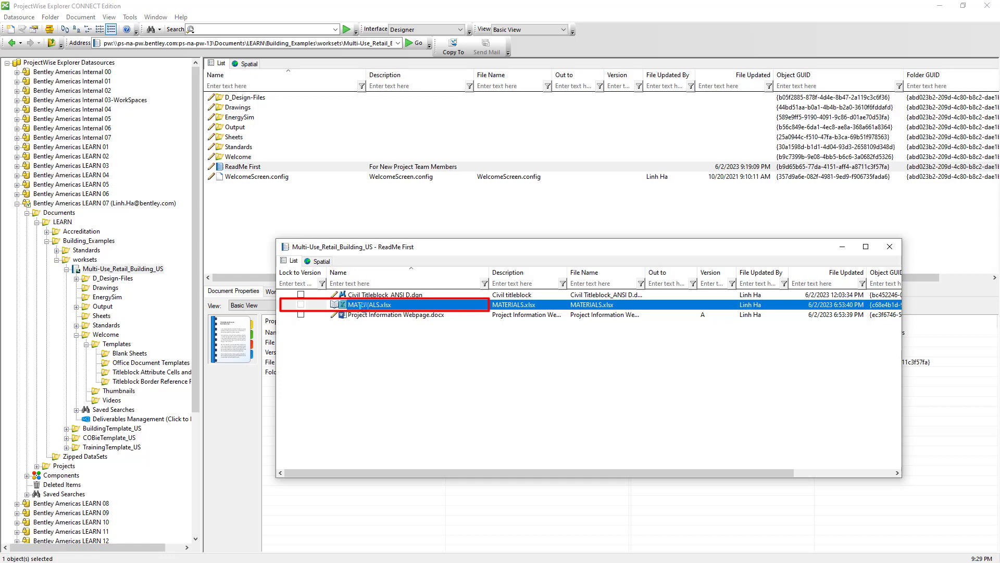
Add WelcomeScreen.config to the ReadMe First set and remove it from the set again.
click(266, 180)
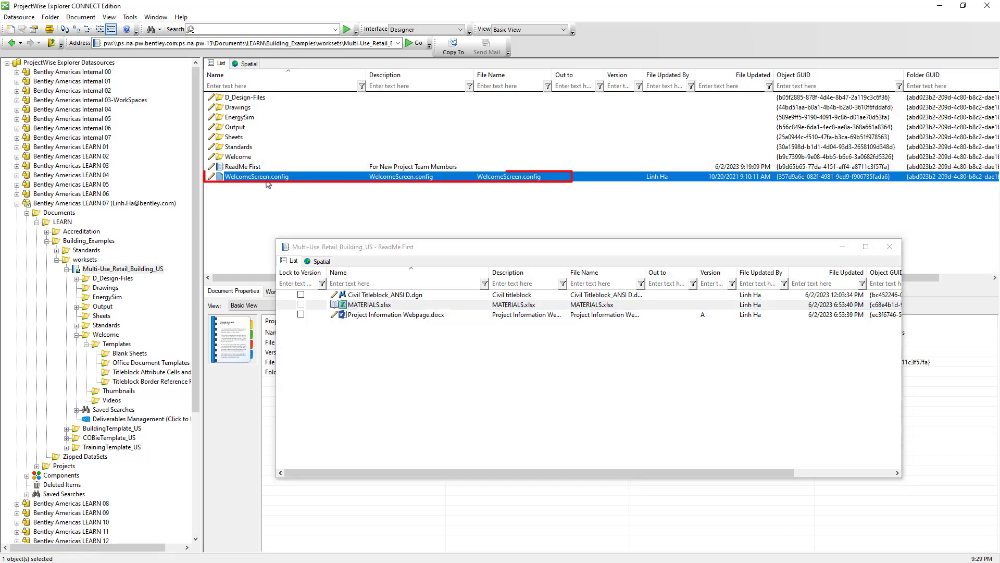
mouse_move(266, 180)
mouse_down()
mouse_move(360, 355)
mouse_move(370, 324)
mouse_up()
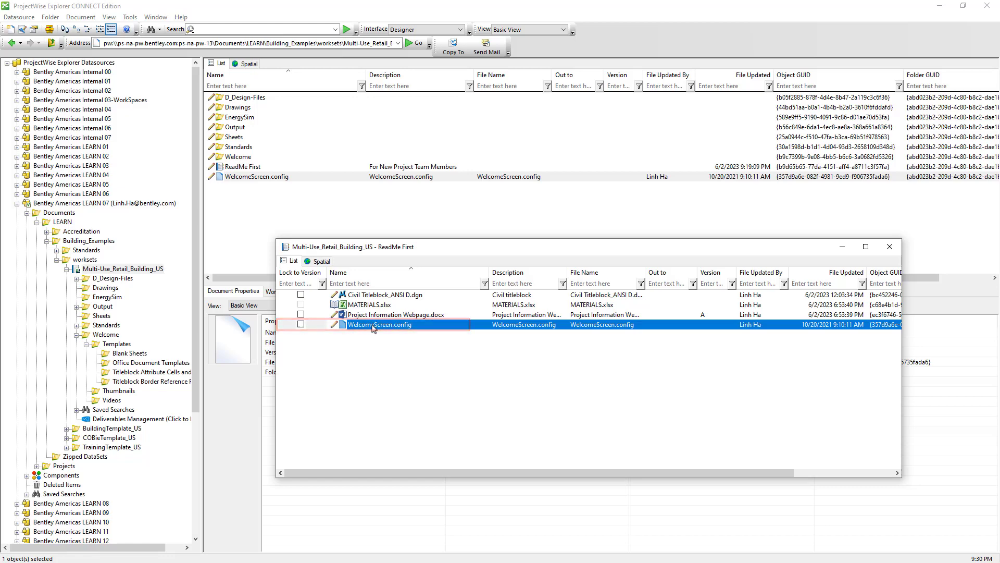
right_click(372, 325)
click(395, 479)
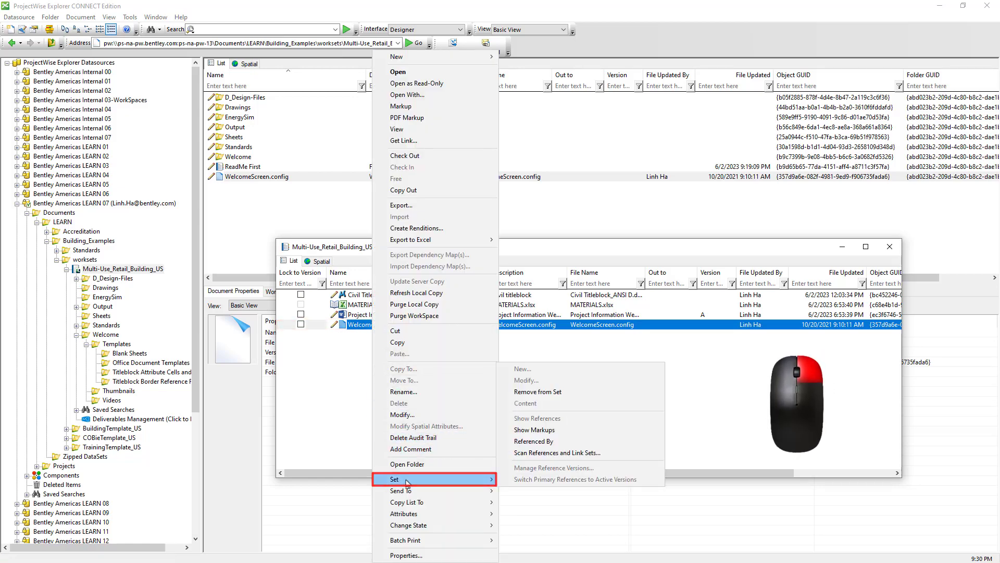
click(529, 395)
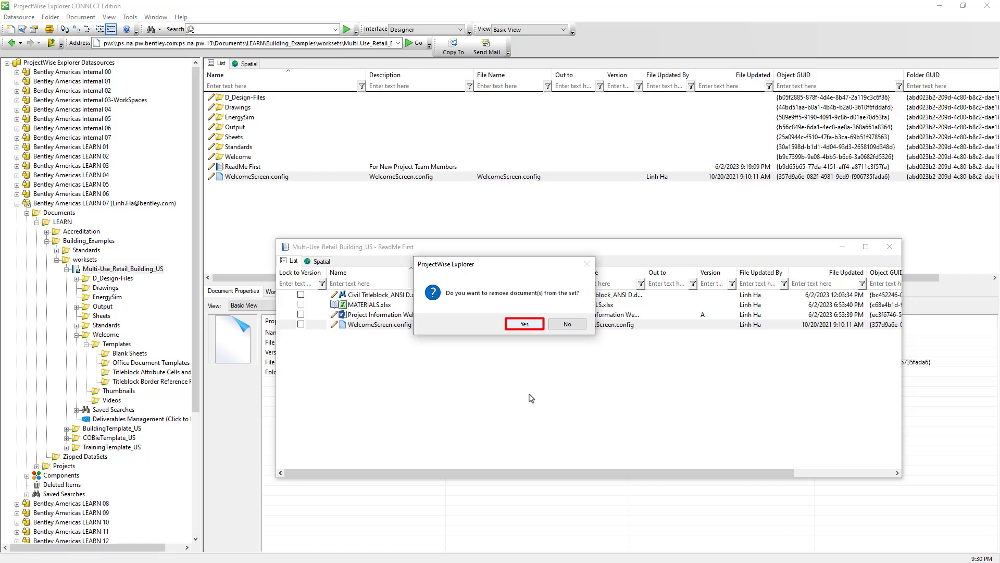
key(Return)
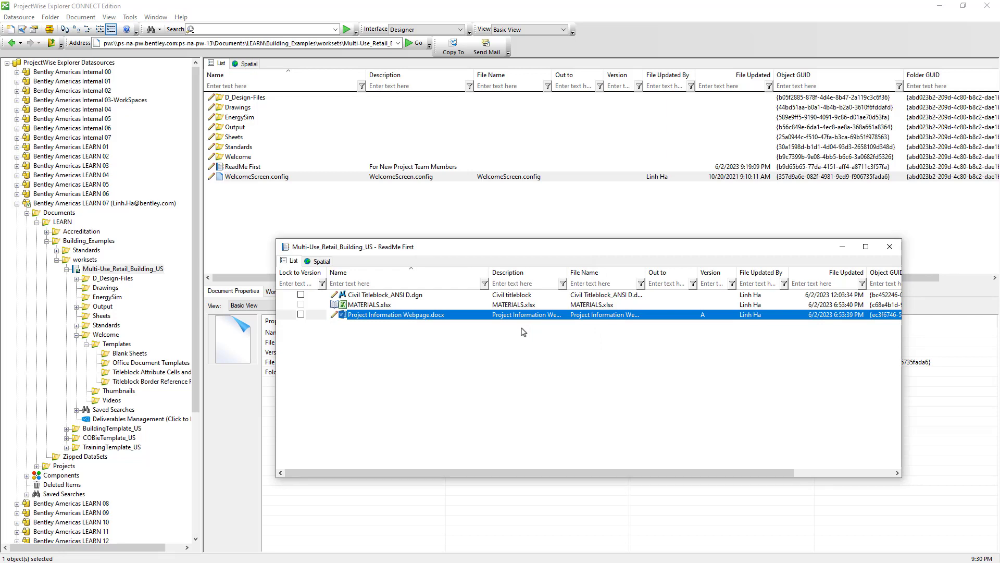
Turn off the "Can edit sets" option under User Interface in the user settings.
click(130, 17)
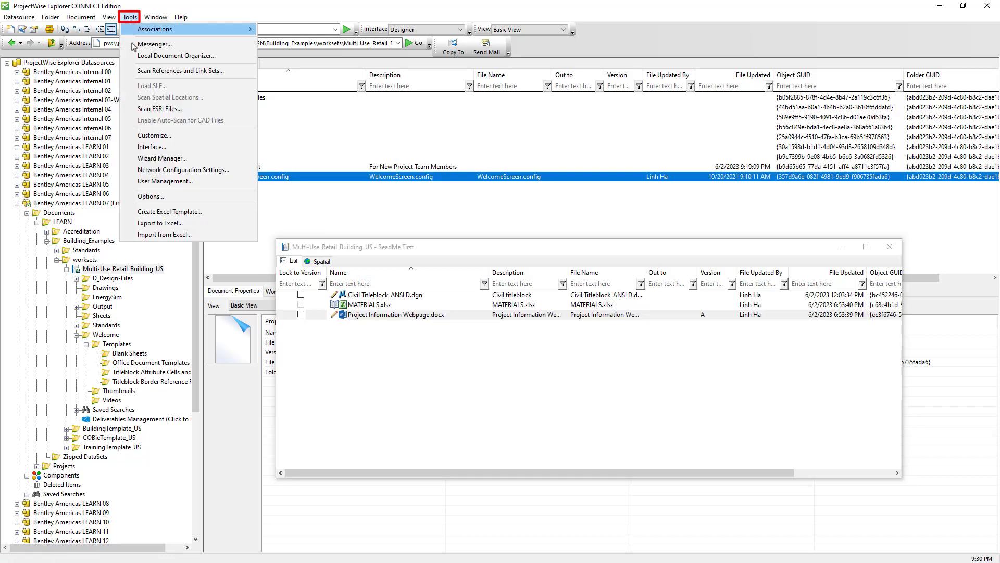
click(151, 197)
click(439, 186)
double_click(448, 232)
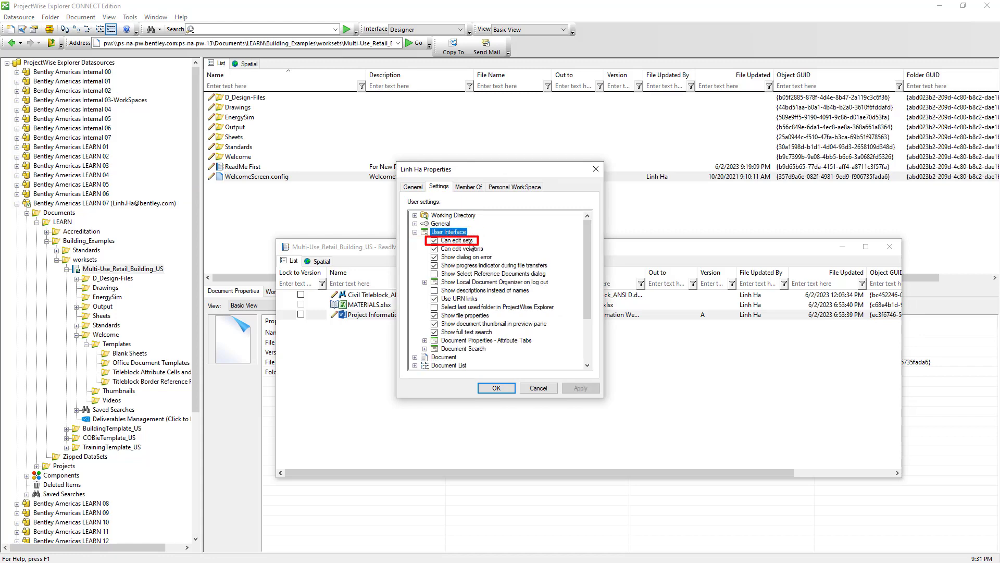
click(470, 243)
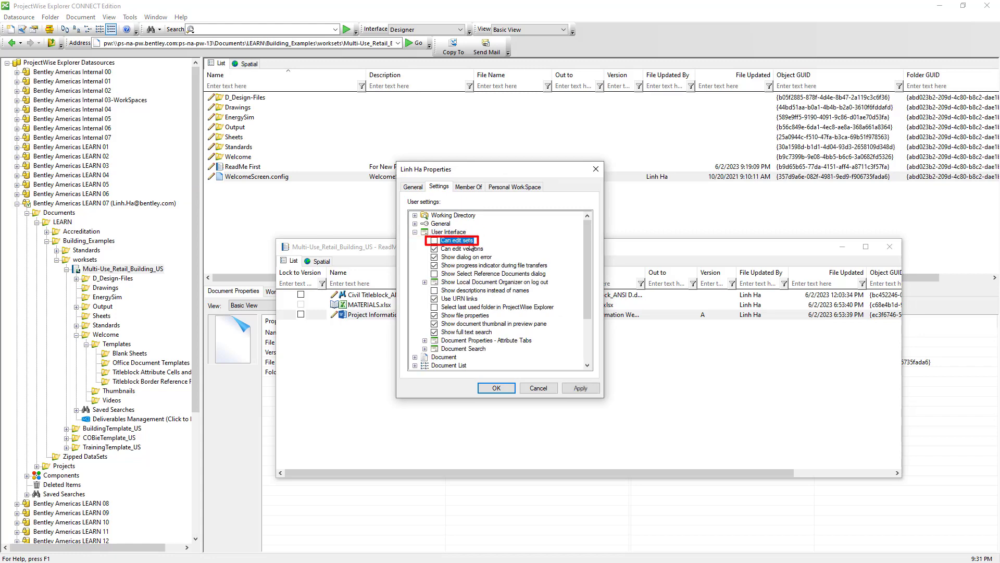
click(492, 389)
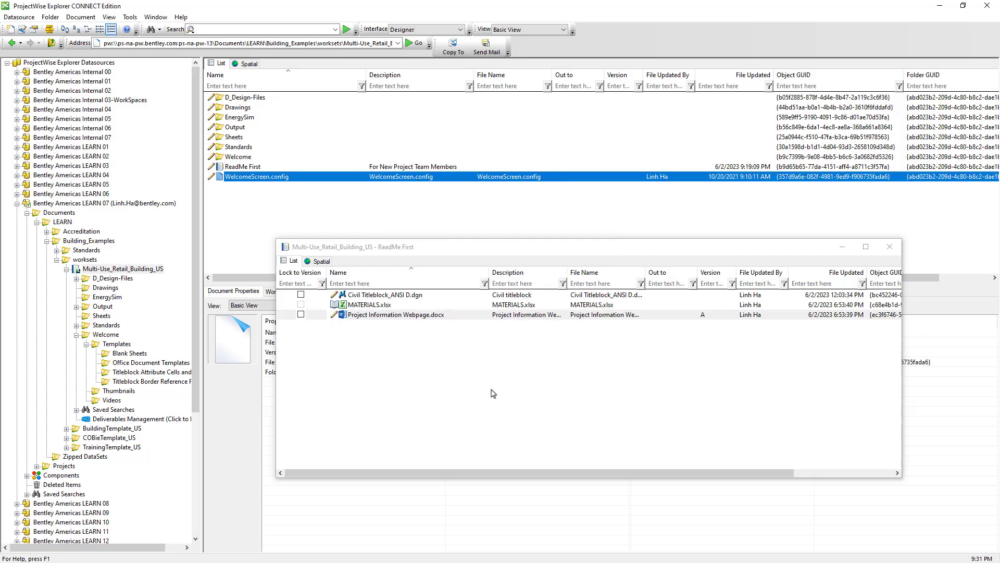
Try to add WelcomeScreen.config to the ReadMe First set and to remove Project Information Webpage.docx from it.
drag(432, 180, 455, 341)
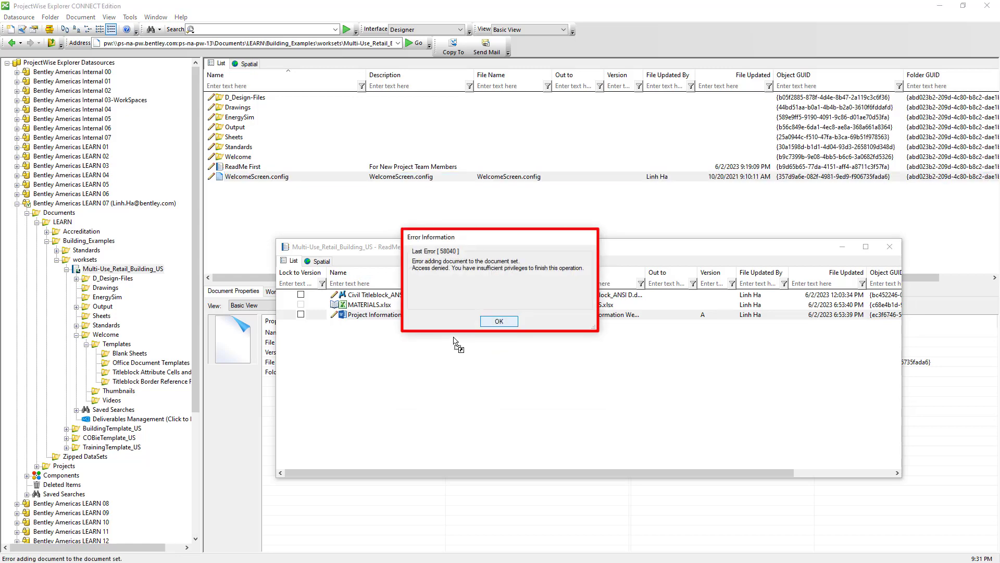
click(499, 321)
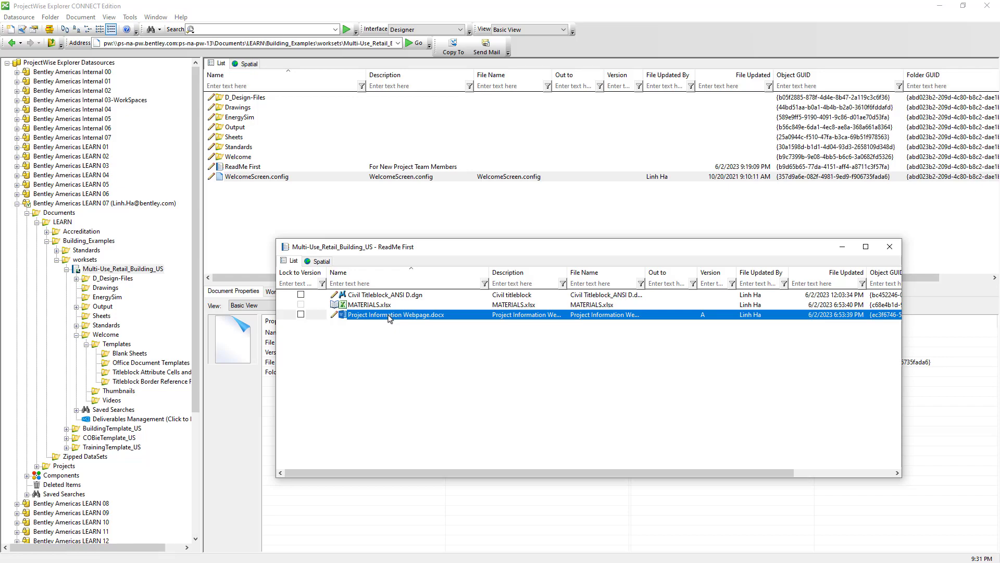
right_click(389, 319)
mouse_move(416, 478)
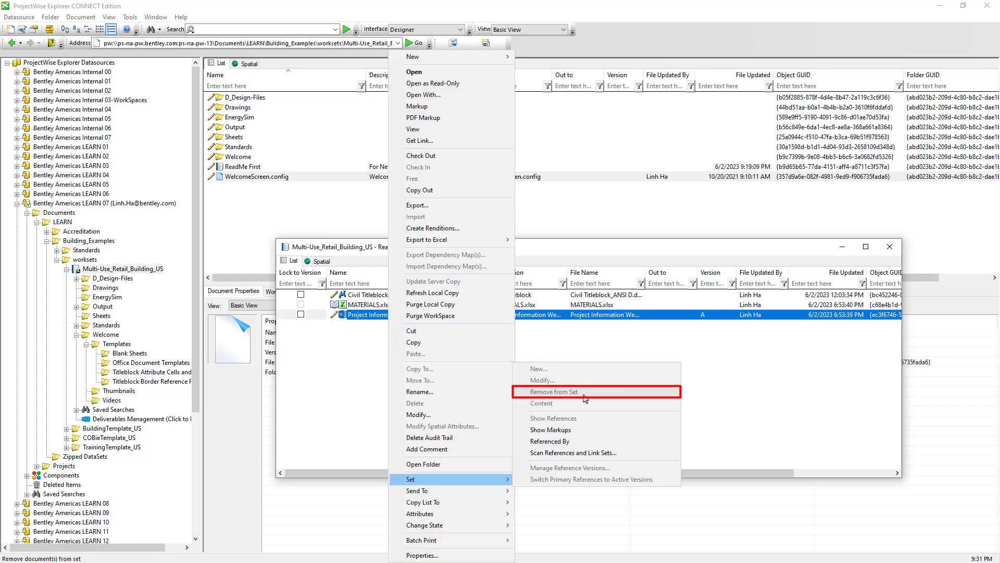
click(586, 356)
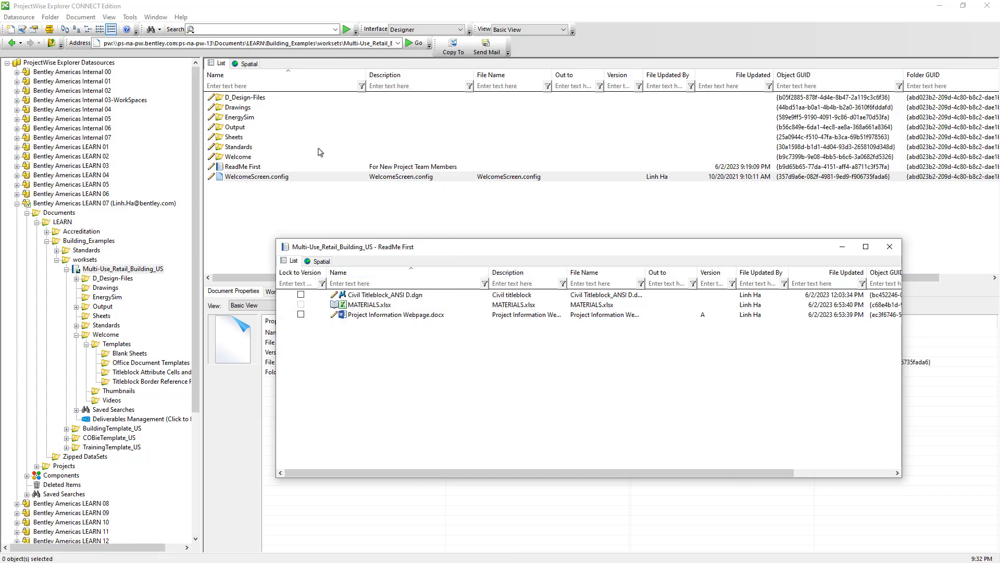
Turn on the "Can edit sets" option under User Interface in the user settings and apply it.
click(130, 16)
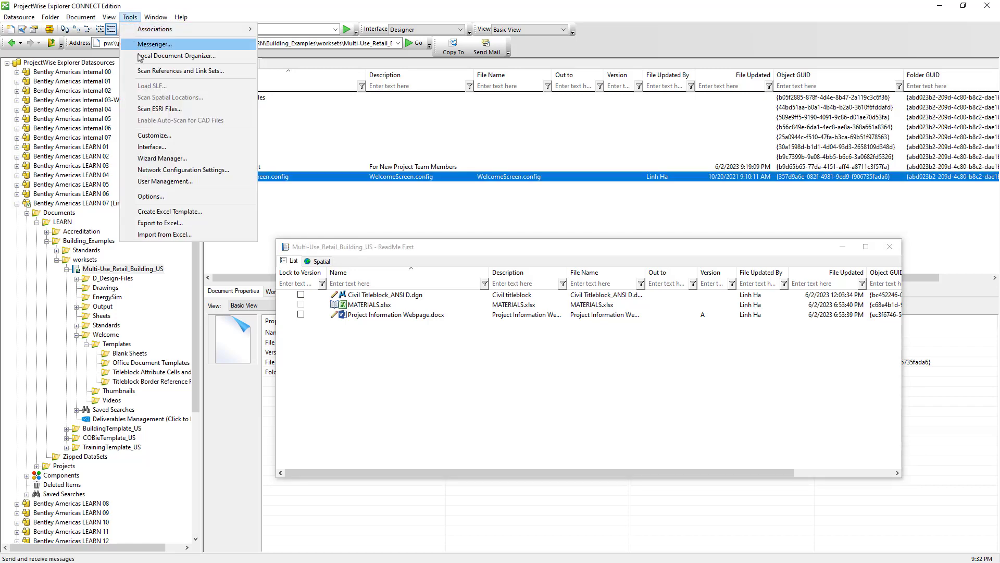
click(164, 197)
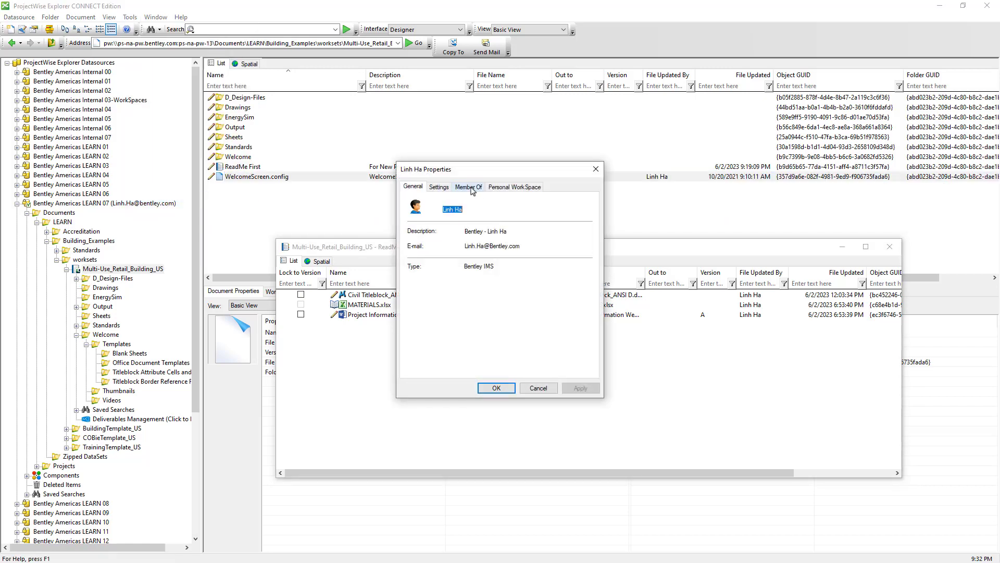
click(441, 187)
double_click(451, 232)
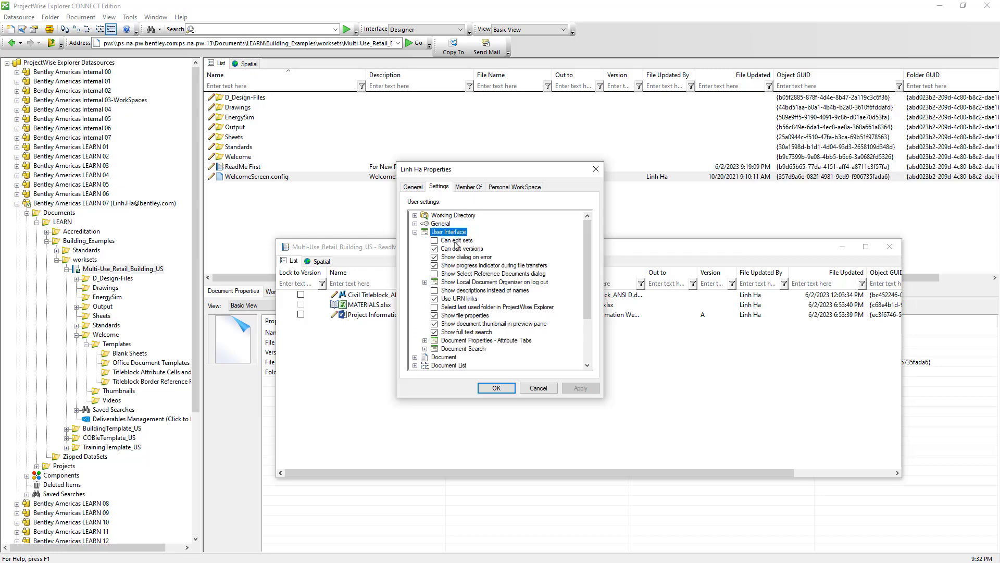
click(457, 242)
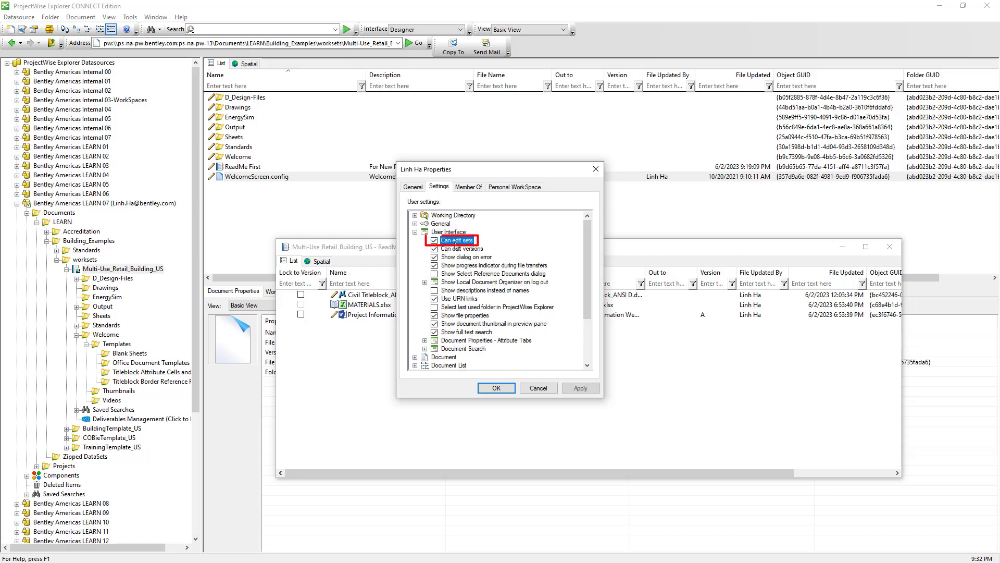
click(497, 389)
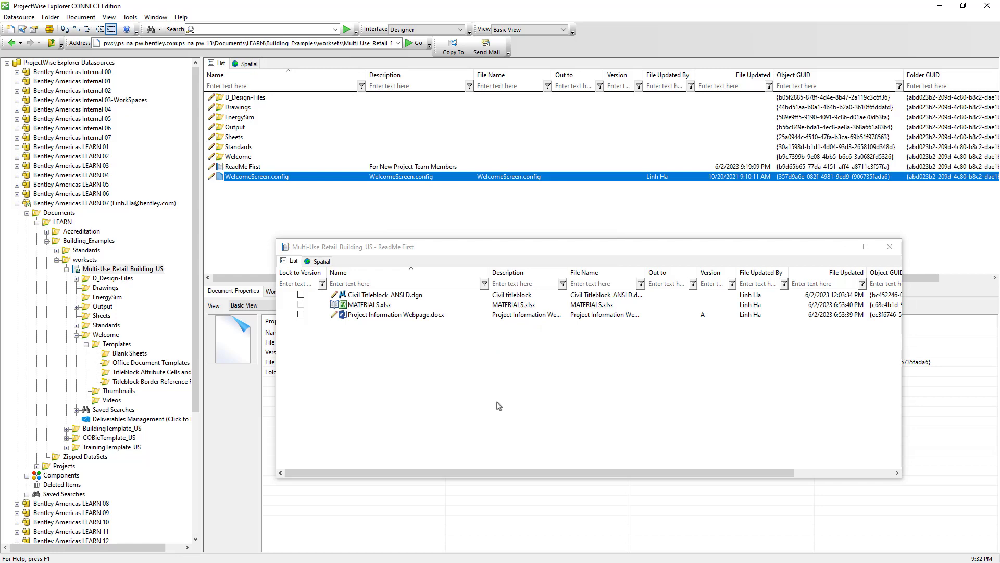
Remove MATERIALS.xlsx from the ReadMe First set and close the set window.
click(392, 306)
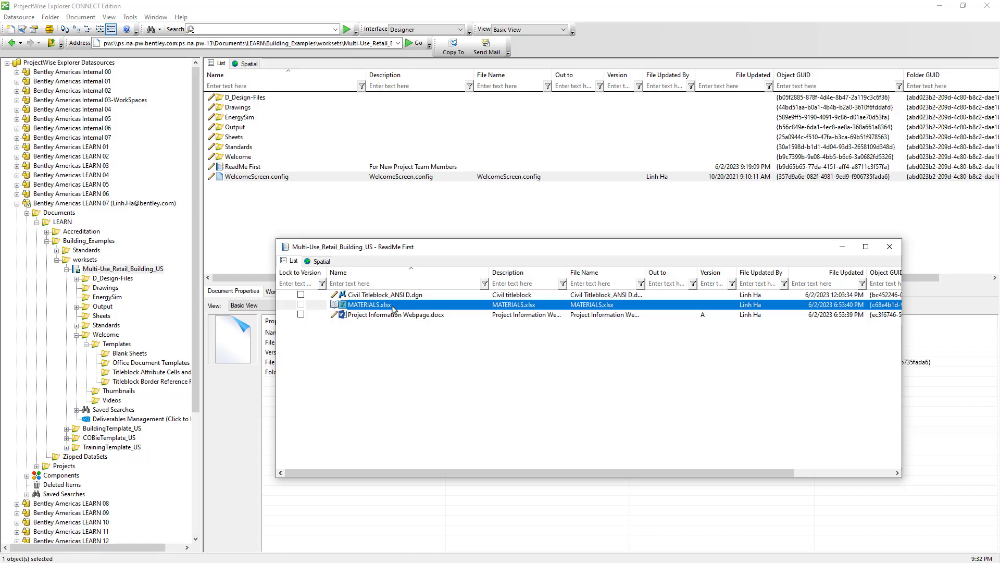
right_click(393, 308)
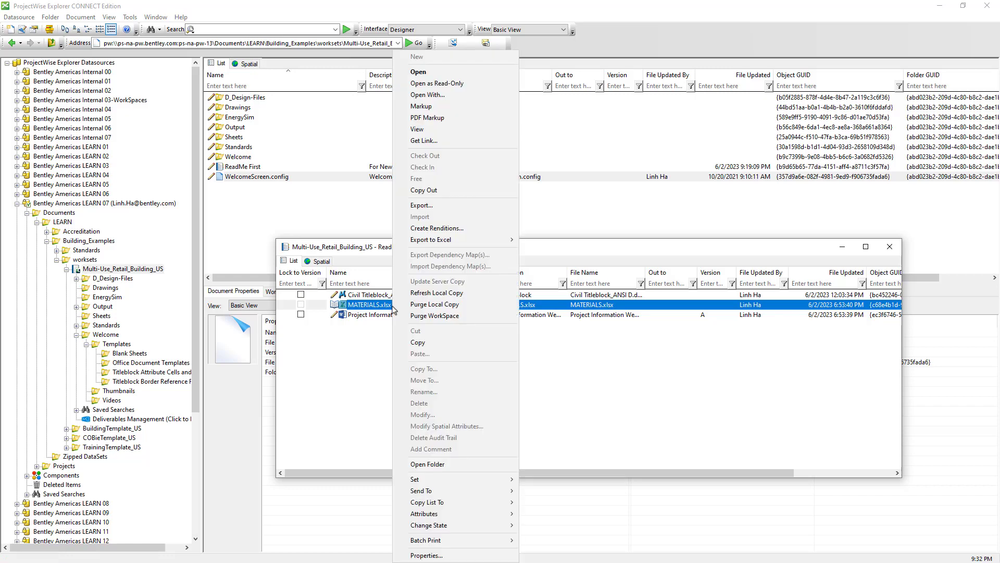
mouse_move(415, 484)
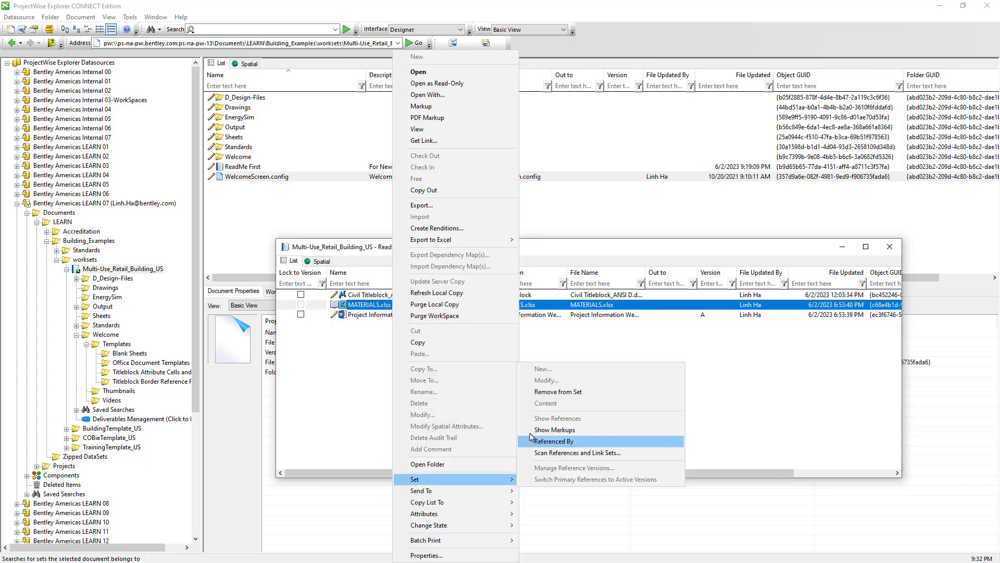
click(578, 394)
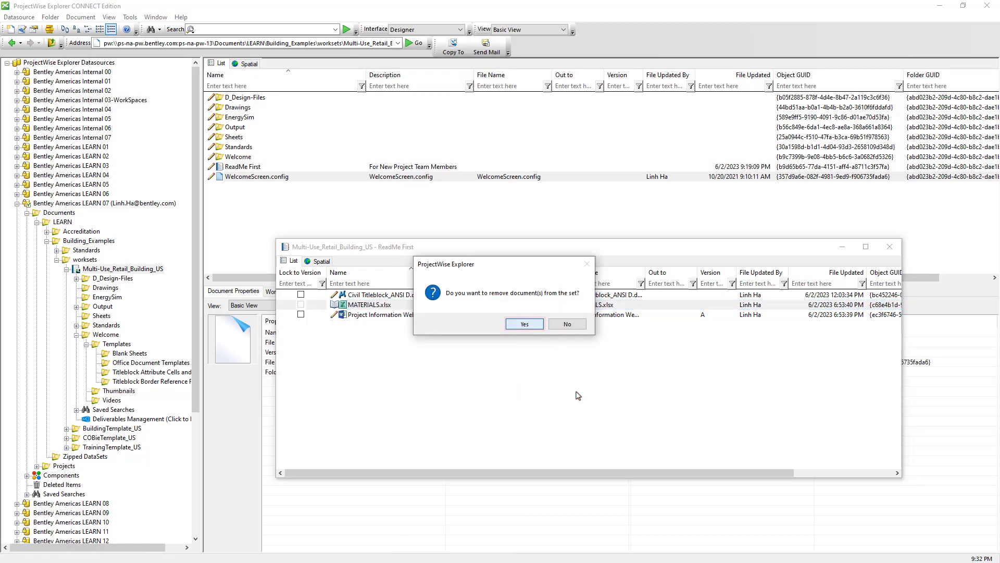
key(Return)
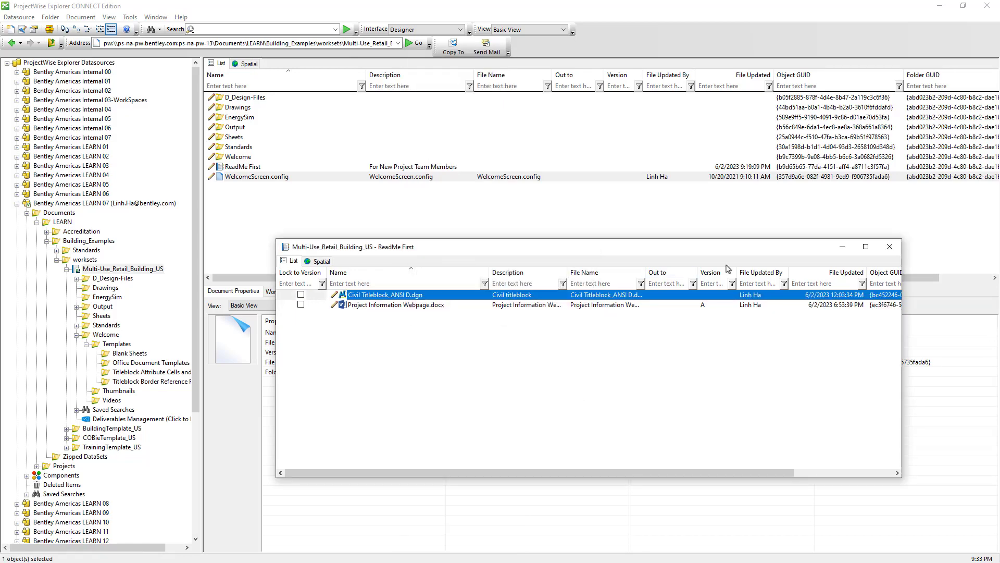
click(893, 253)
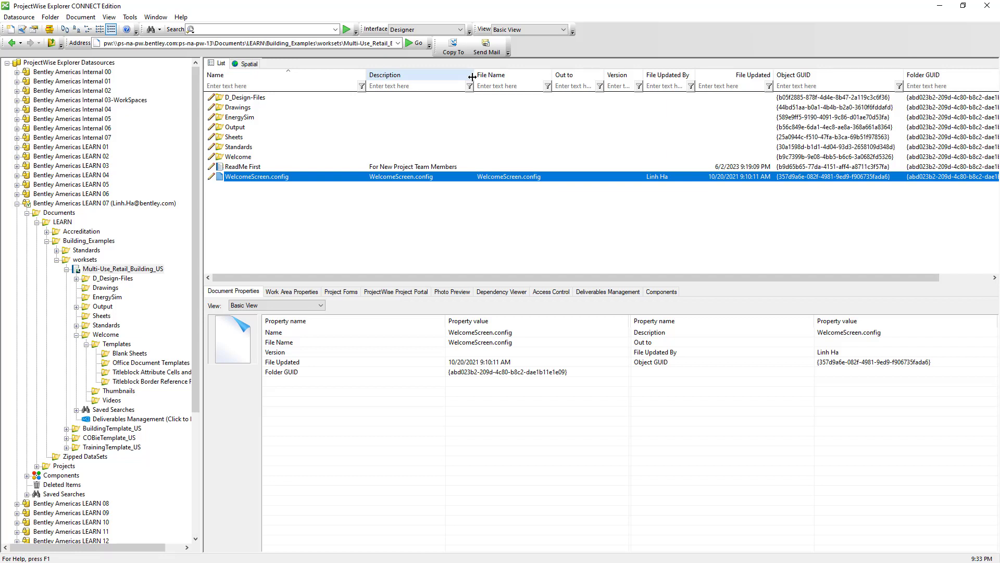
Check out the ReadMe First set to inspect its documents' check-out status, and free the set again.
right_click(306, 170)
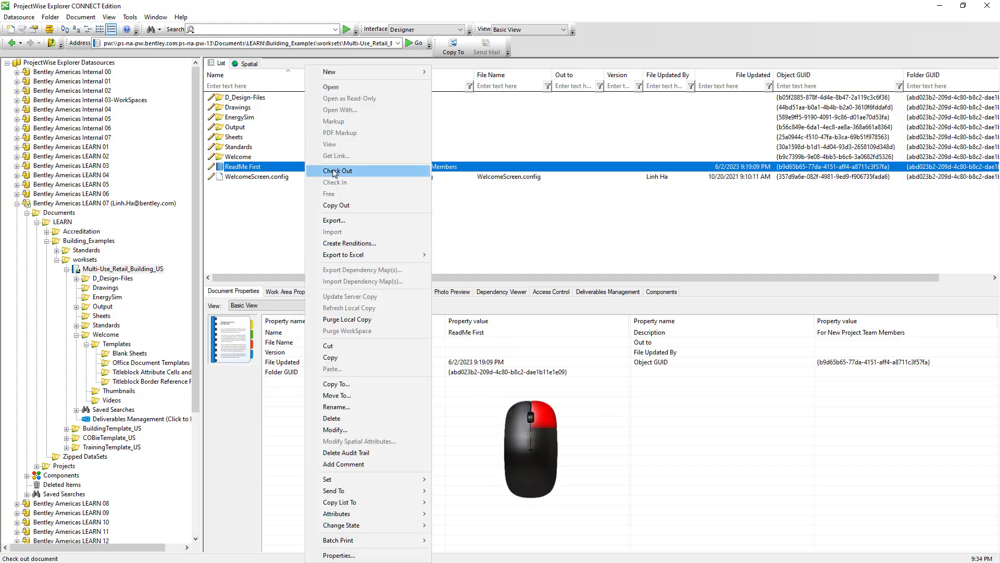
click(362, 174)
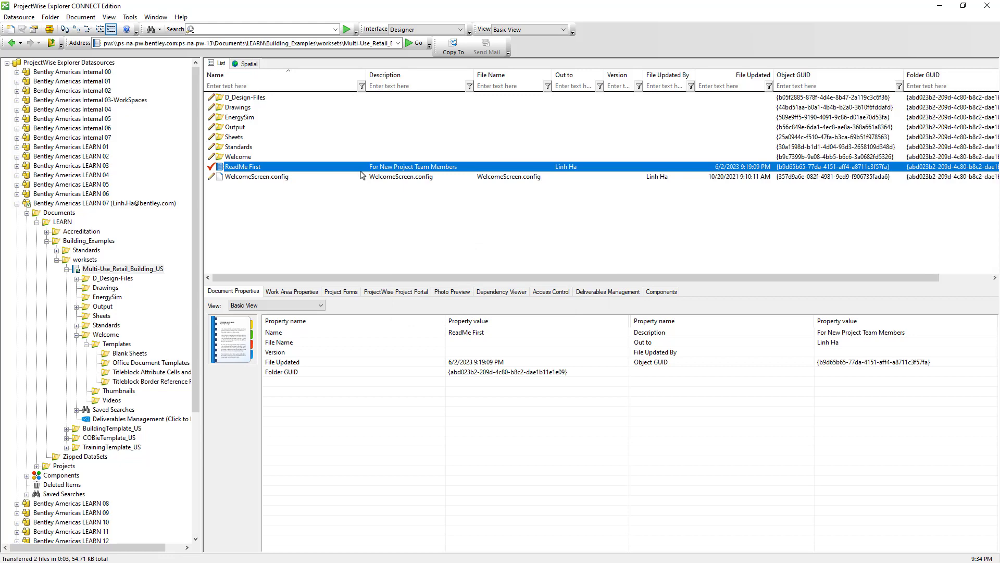
double_click(362, 166)
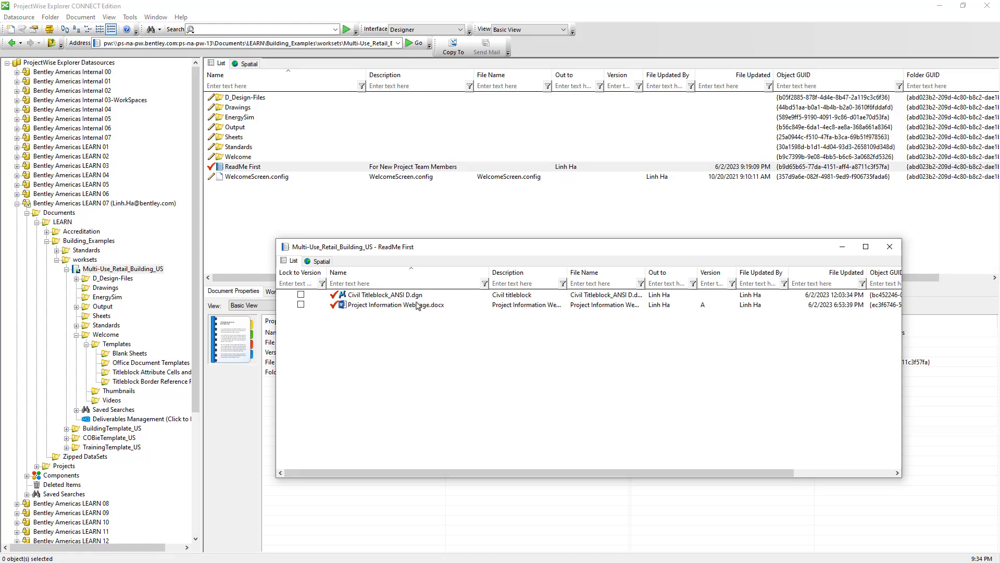
click(888, 250)
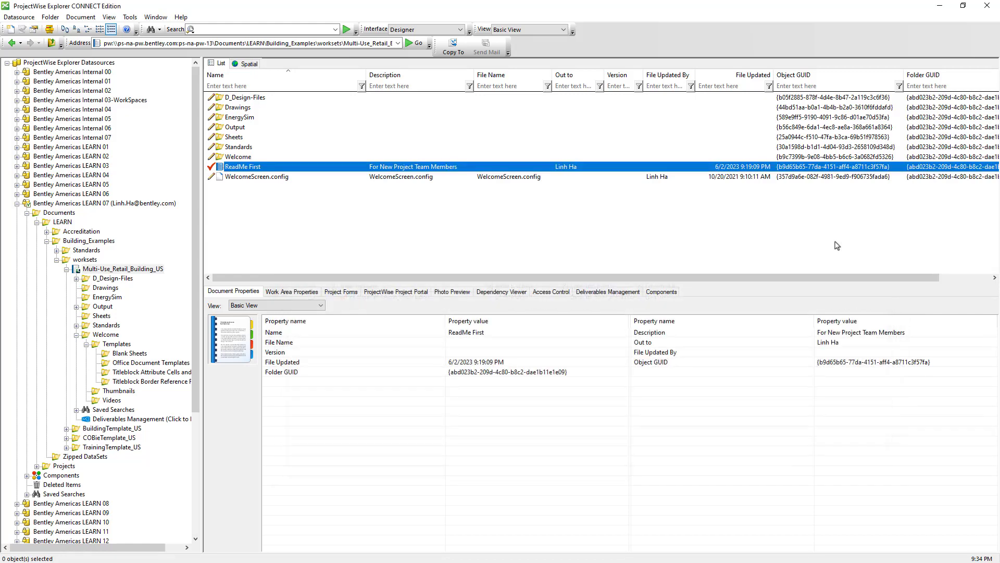
right_click(279, 167)
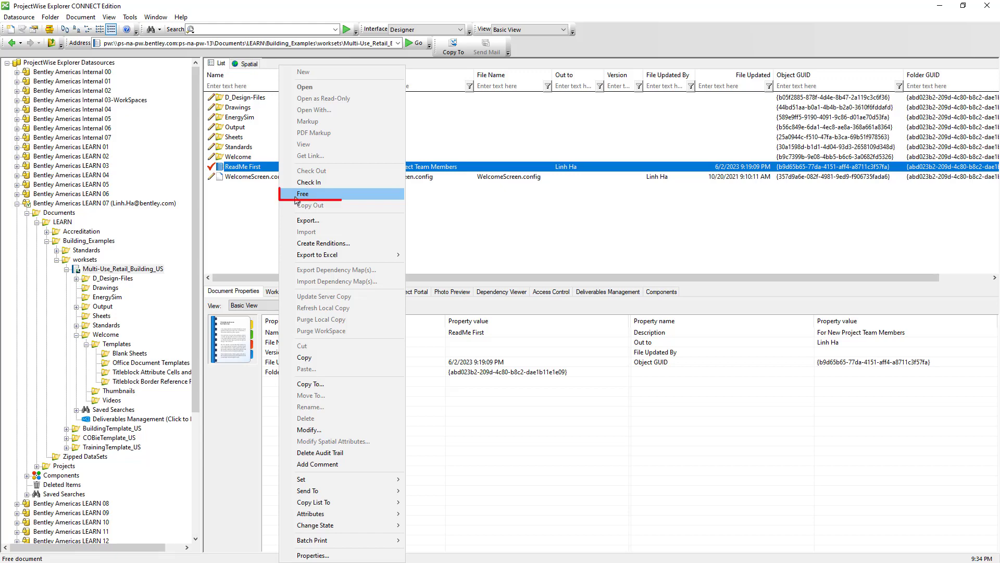
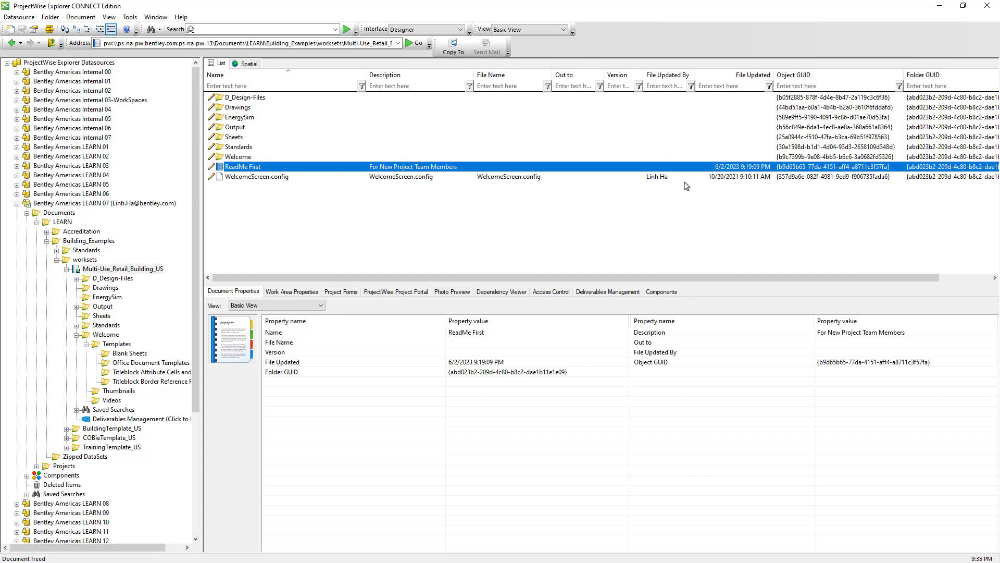
Export the ReadMe First set as unmanaged local copies with Send to Folder into the Downloads folder Export_June1st_2023.
right_click(255, 172)
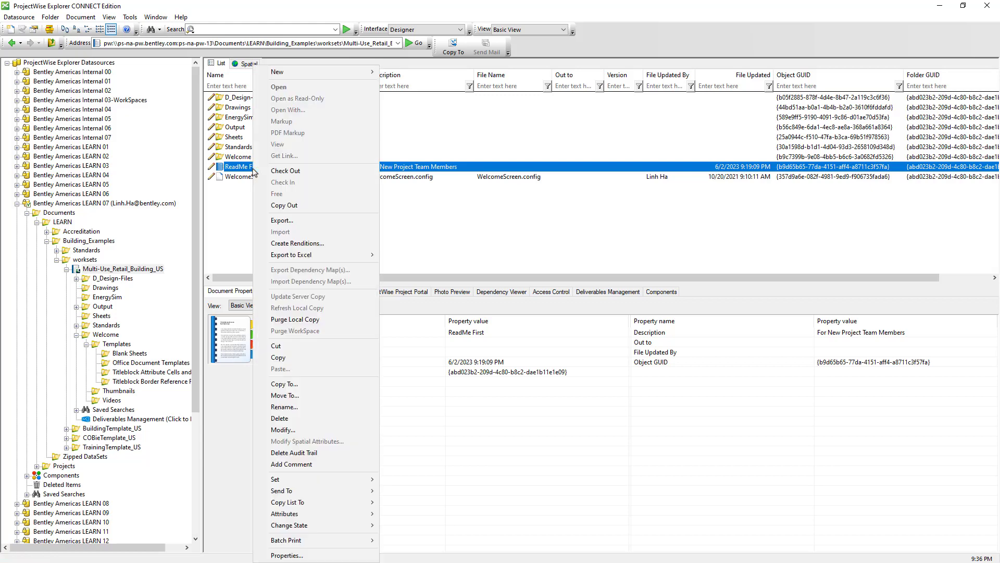
click(291, 227)
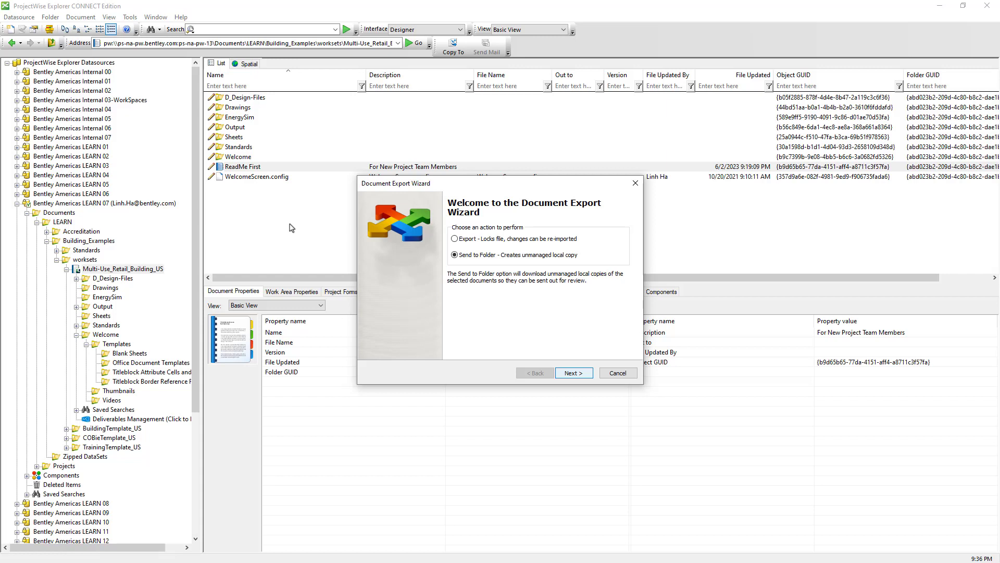
click(485, 241)
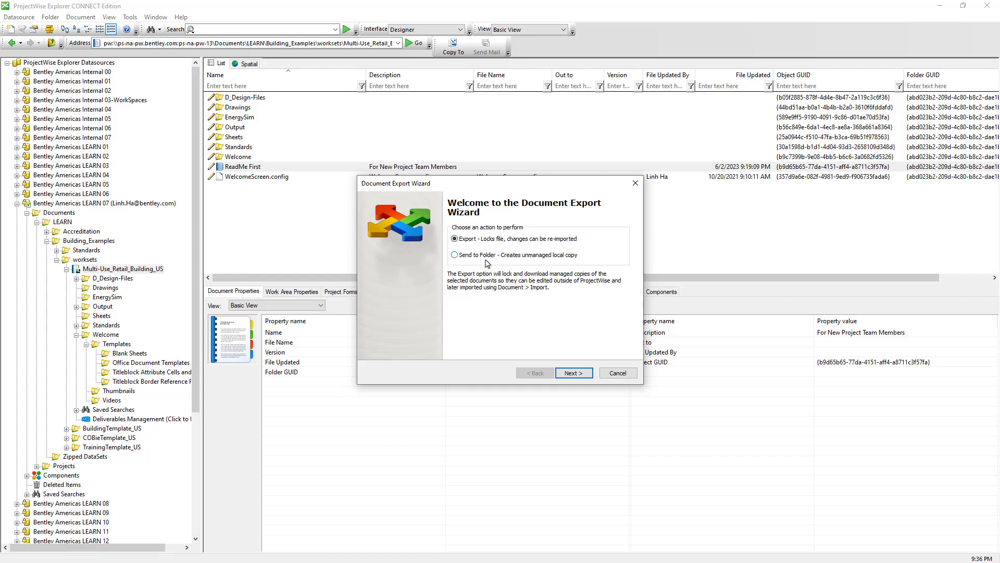
click(485, 258)
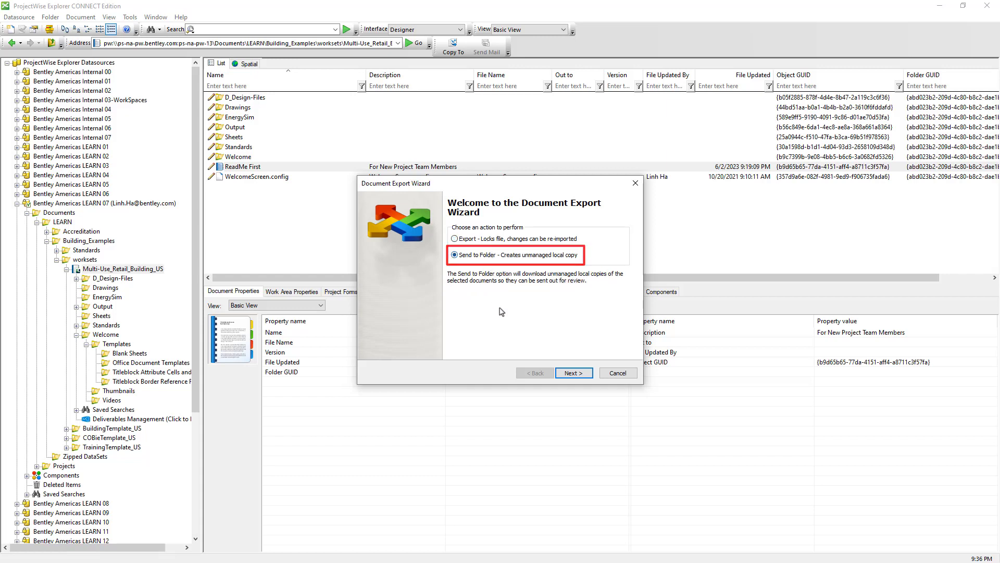
click(572, 374)
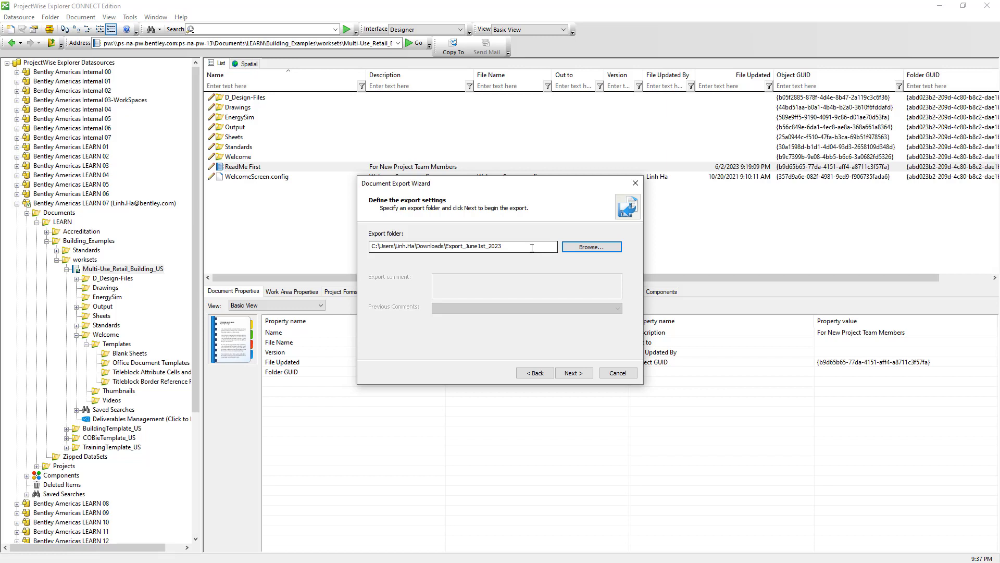
click(569, 375)
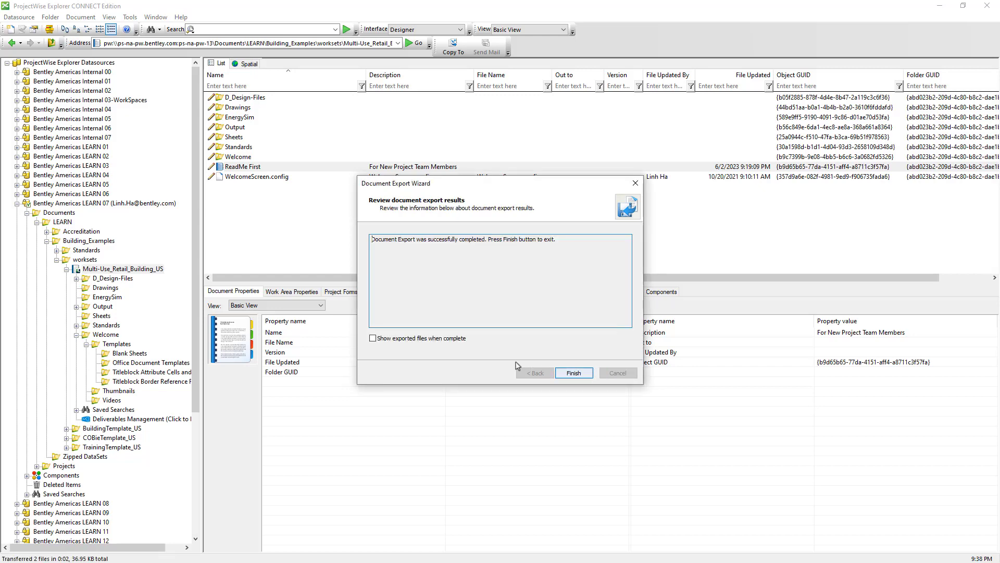
Finish the export with "Show exported files when complete" enabled, check the exported files and close their folder window.
click(458, 341)
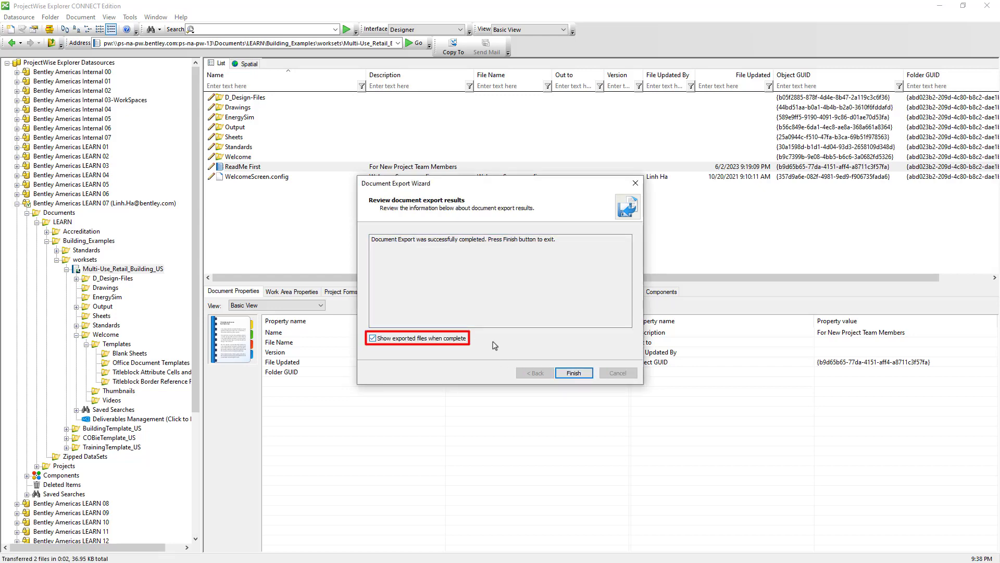
click(573, 373)
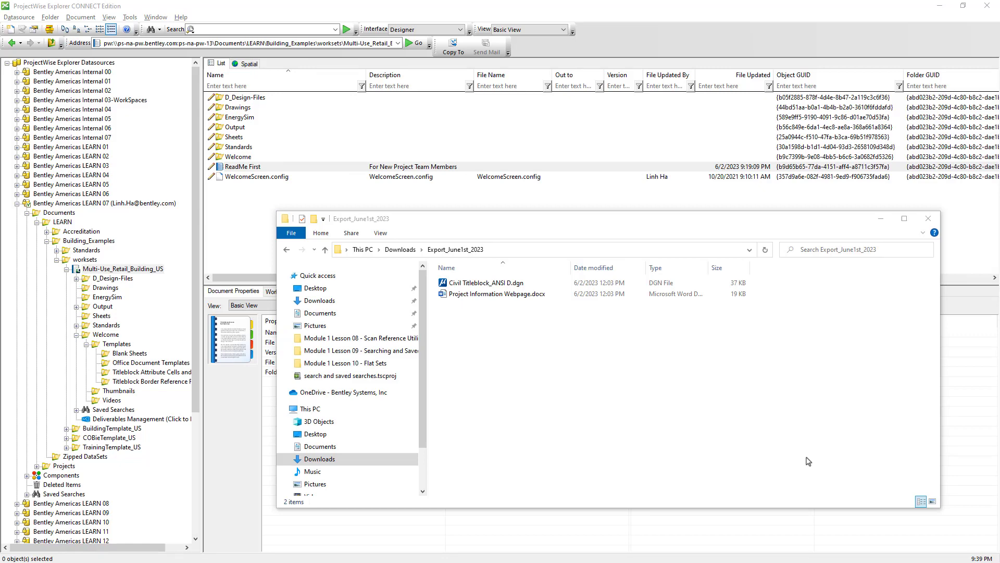
key(alt+F4)
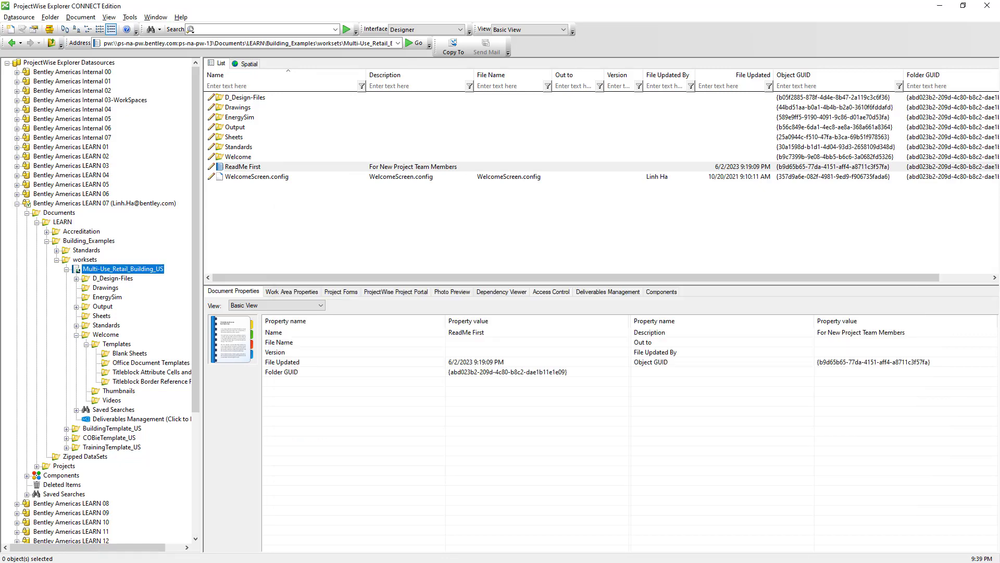